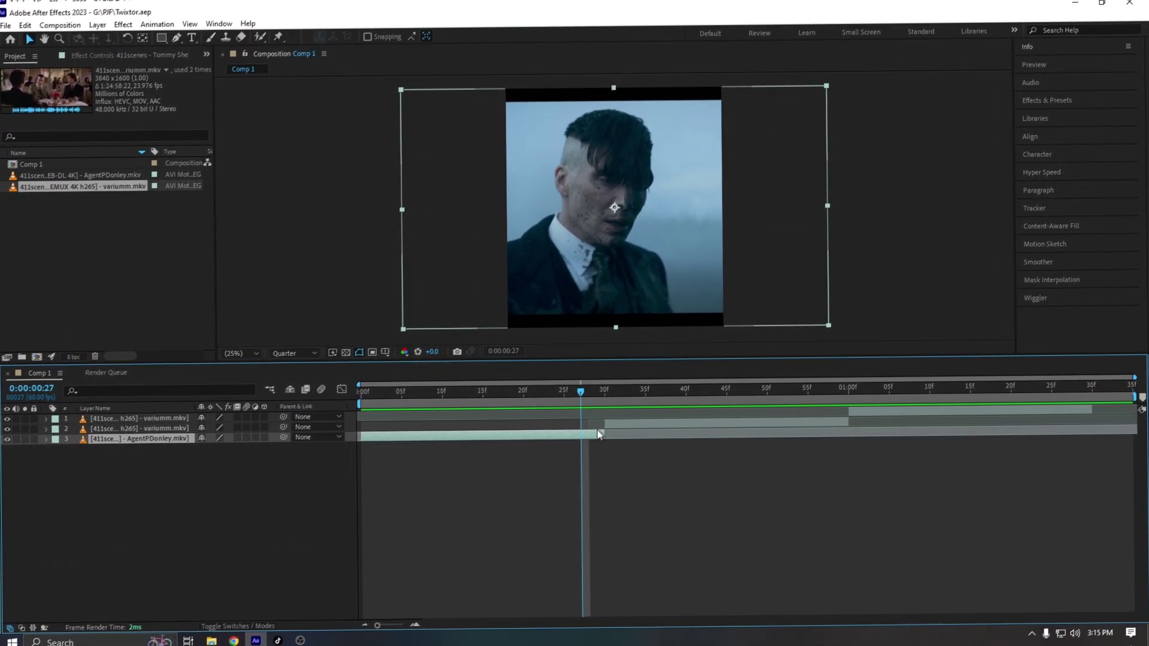
Run a forward motion track on the Peaky Blinders clip from the composition start.
key("Home")
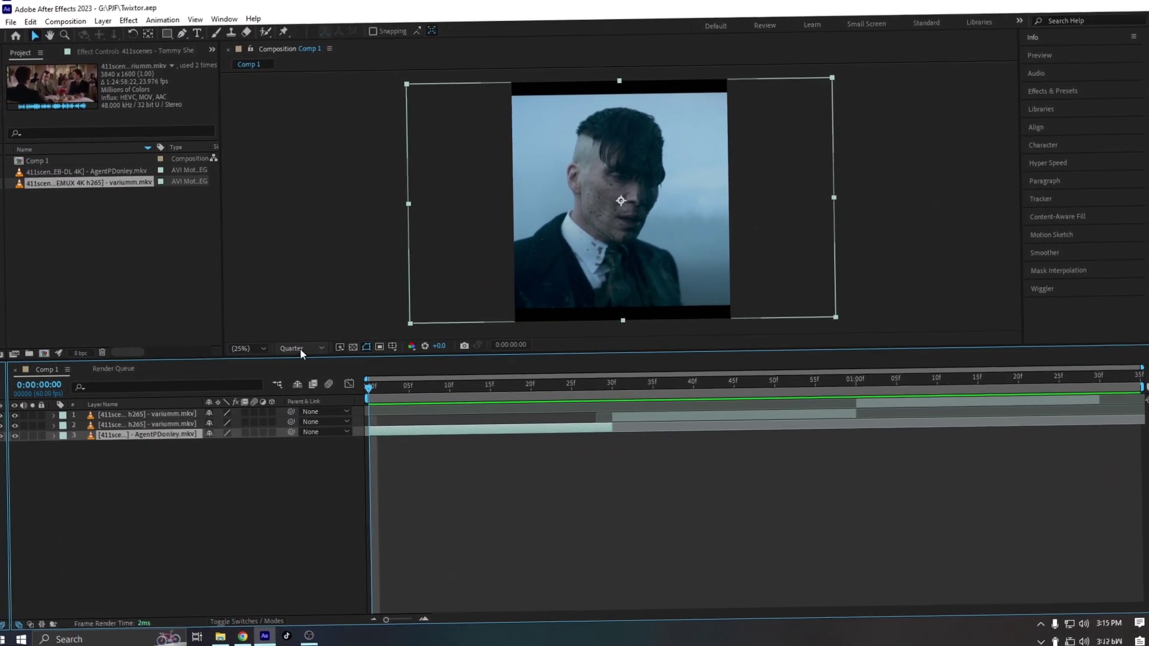
left_click(1046, 247)
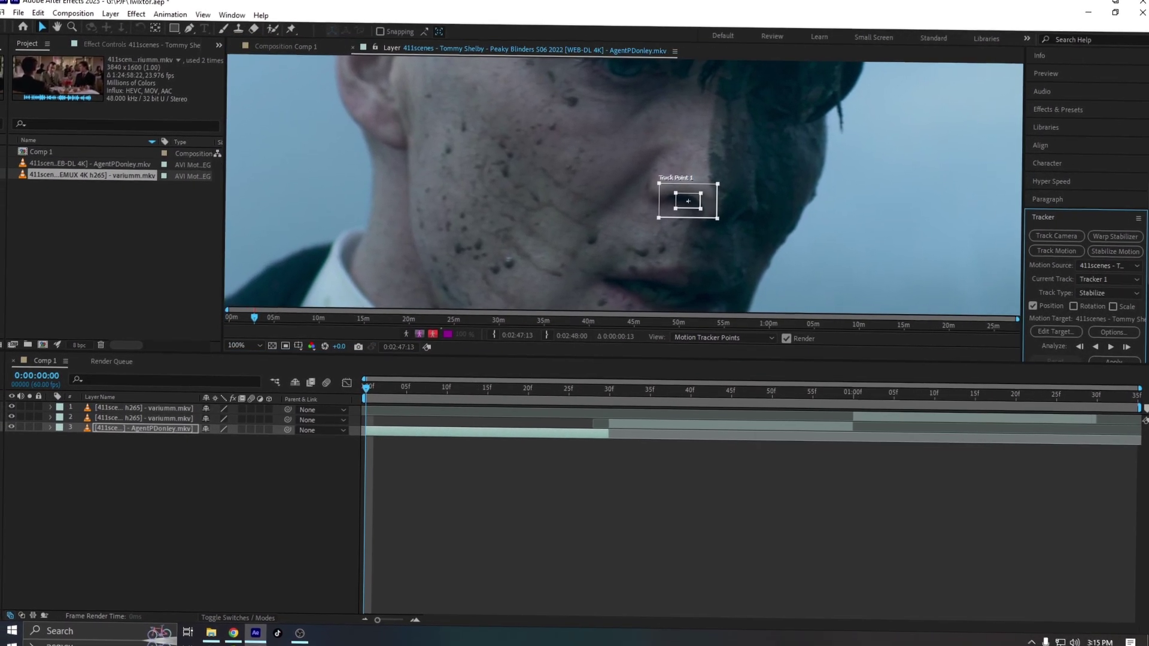
left_click(1099, 343)
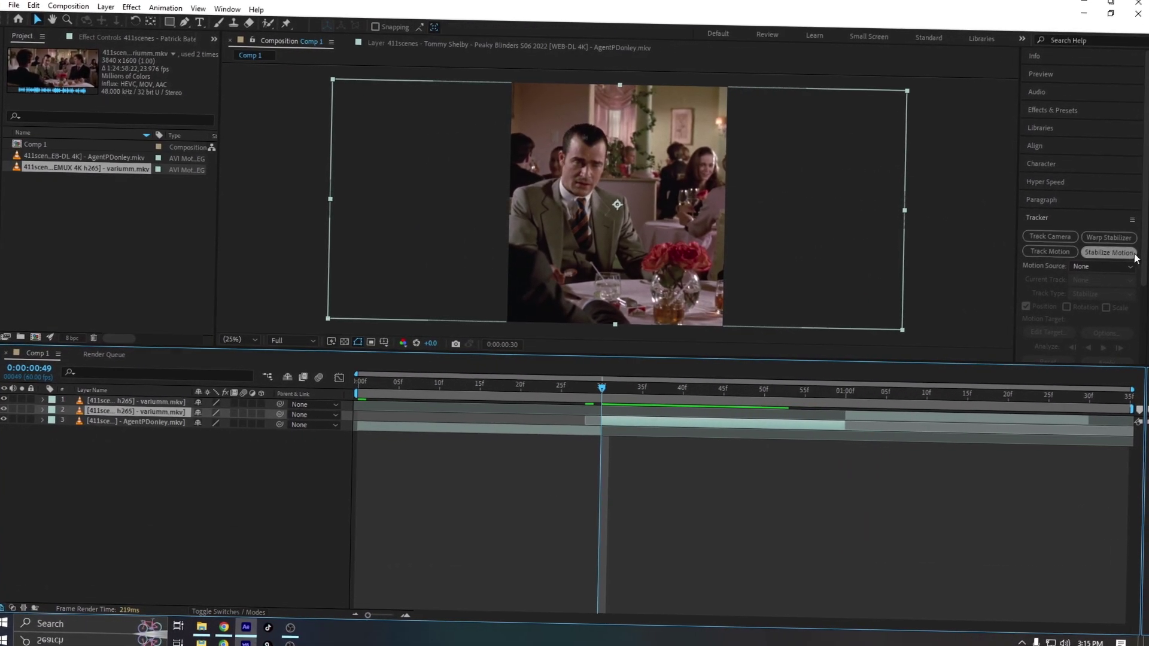
Stabilize the restaurant clip with the track point on the actor's face, analyzed forward.
left_click(1136, 254)
scroll(664, 221, "up", 5)
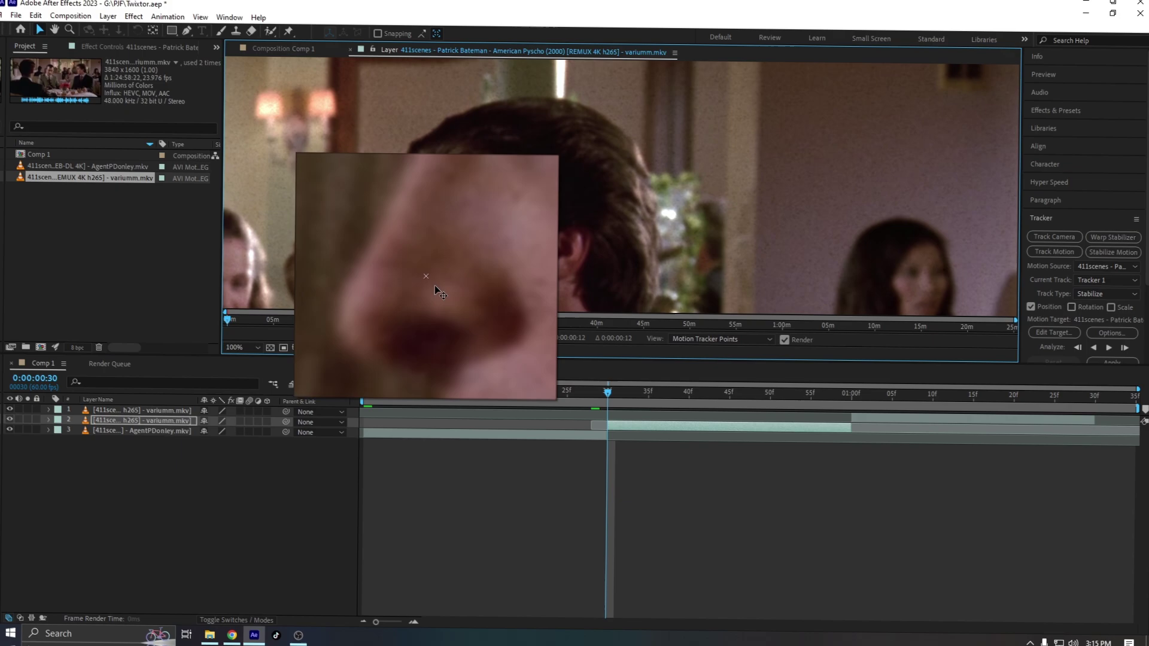
left_click_drag(1082, 121, 435, 284)
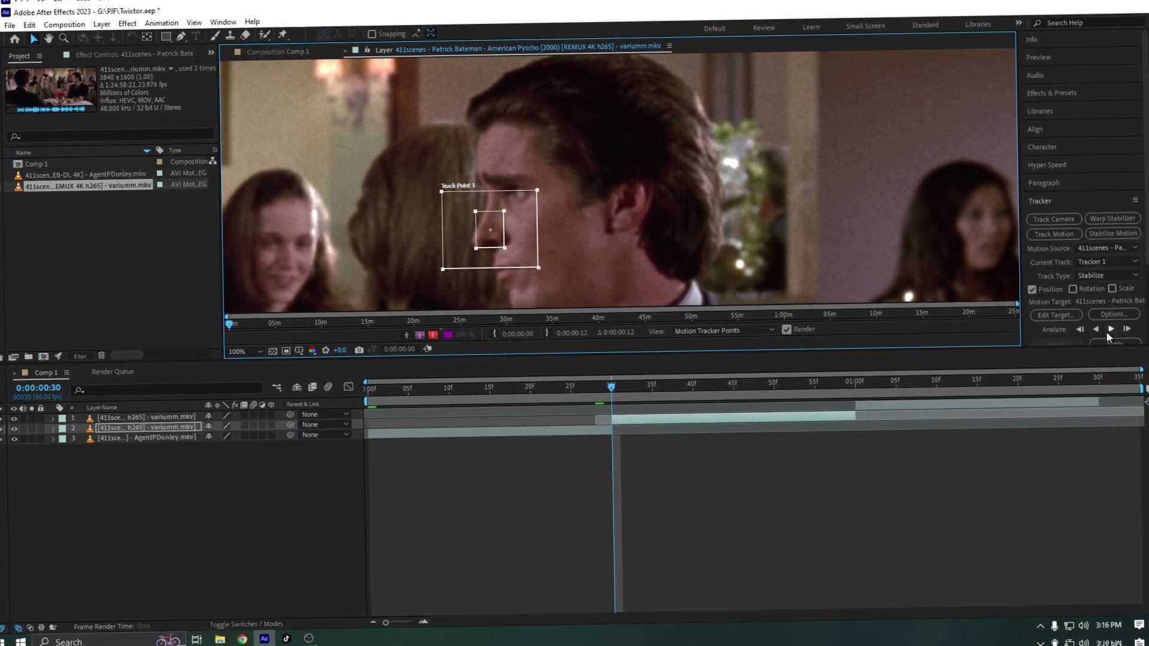
left_click(1110, 339)
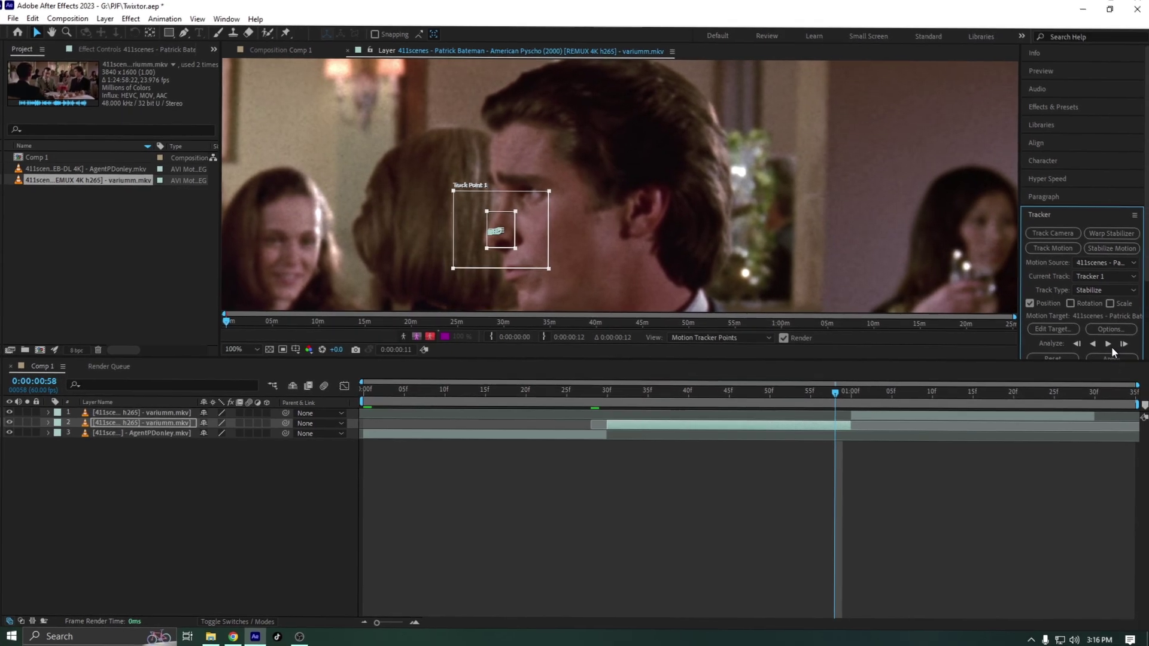
Apply the restaurant clip's stabilization track and confirm the apply options.
left_click(1114, 345)
left_click(555, 326)
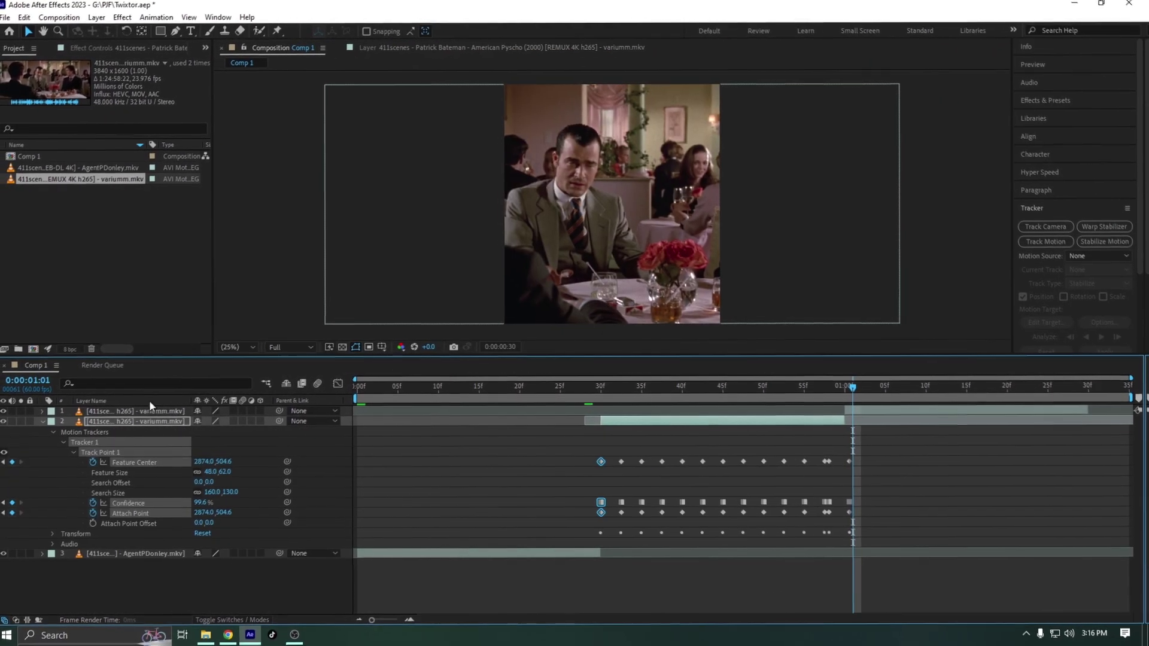
key("u")
Stabilize the Christmas-party clip with the track point on the actor's forehead, and apply it.
double_click(150, 420)
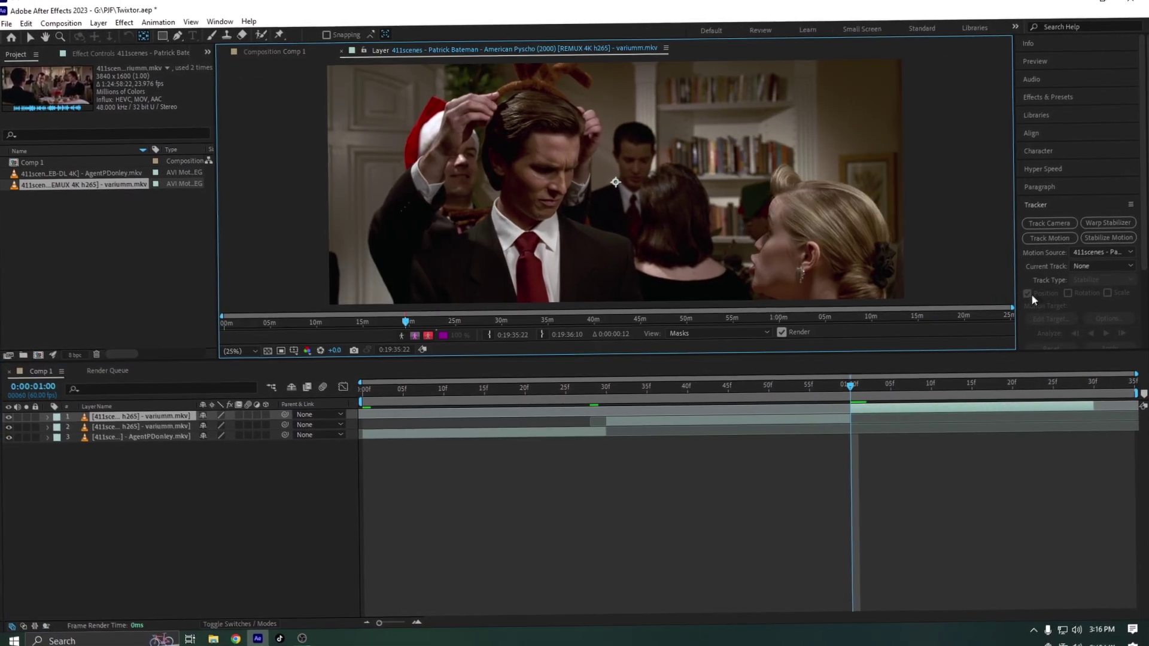
left_click(1111, 243)
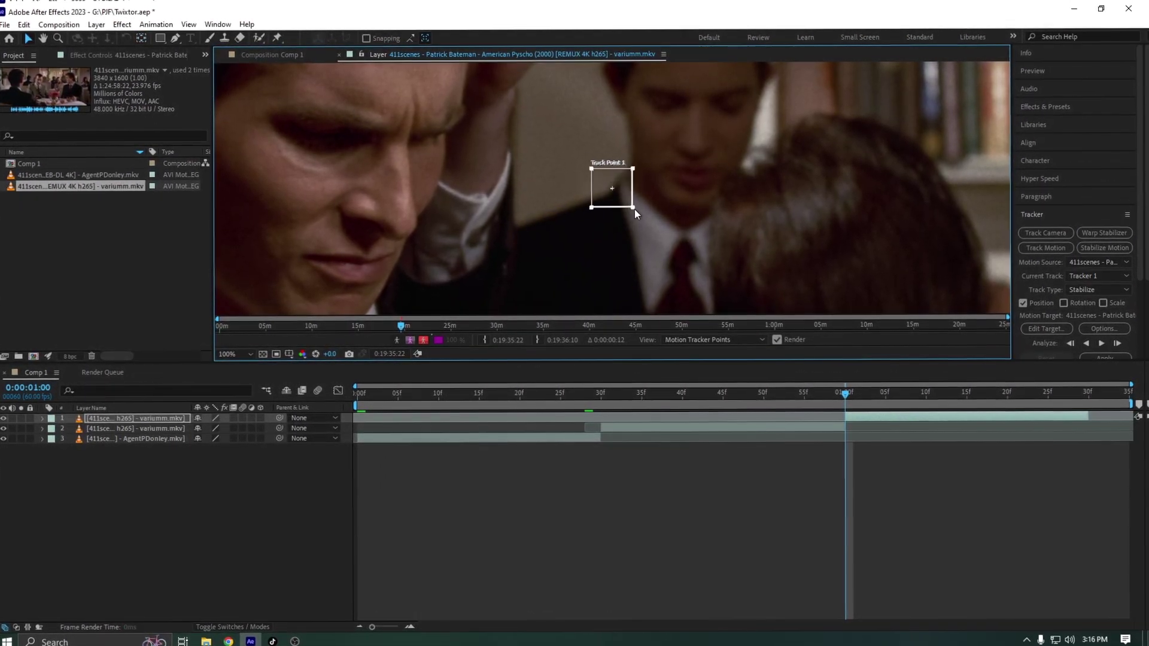
left_click_drag(615, 184, 415, 147)
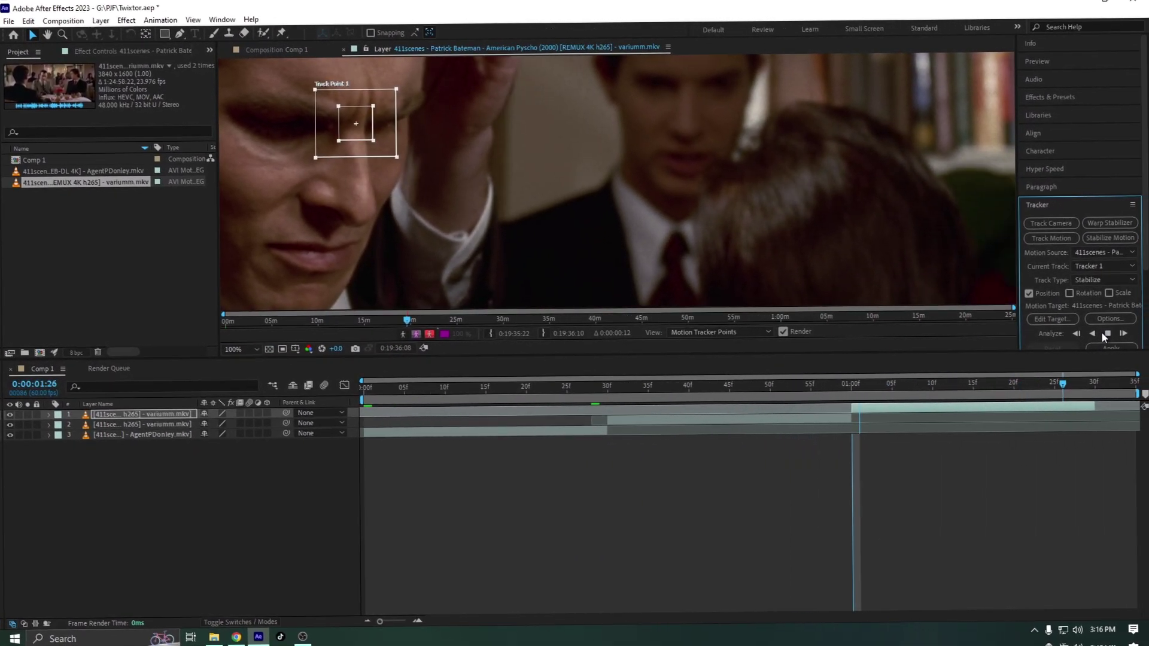
left_click(1106, 349)
left_click(559, 330)
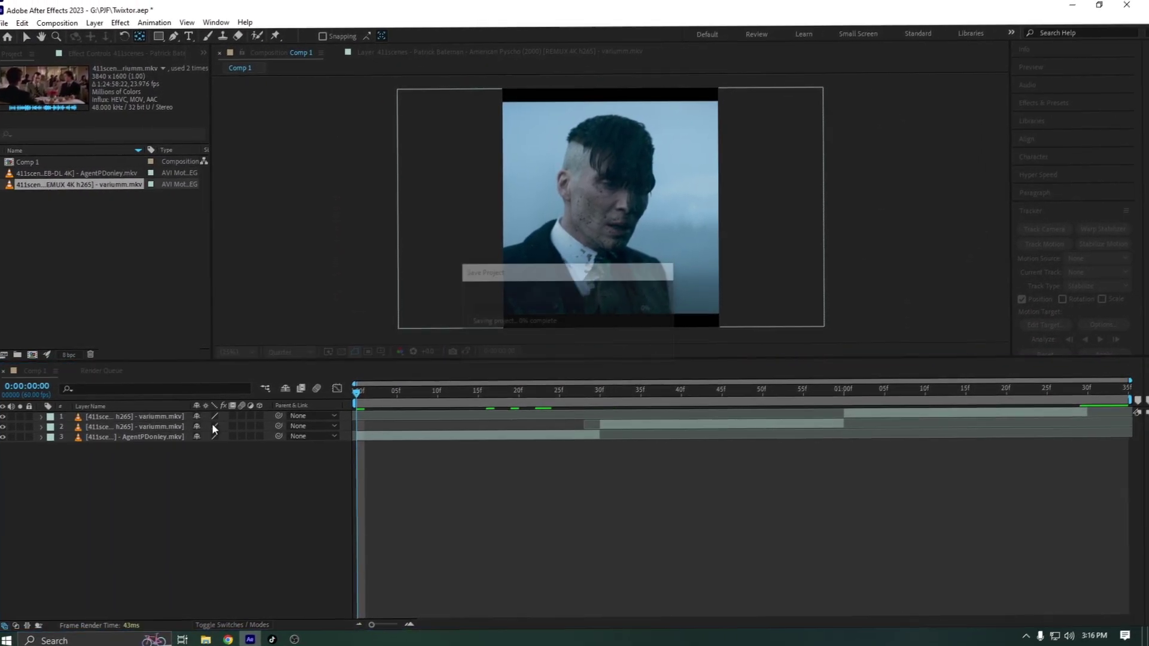
left_click(143, 434)
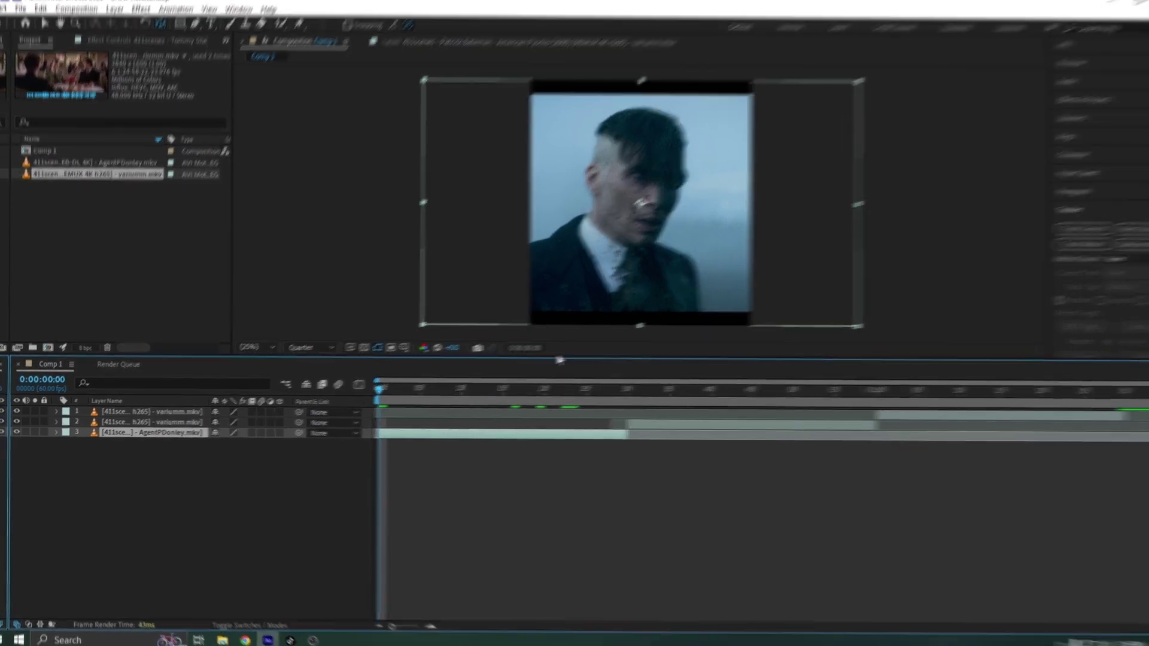
Scale the Peaky Blinders layer up to 89.1% and play a short preview.
key("s")
left_click_drag(236, 444, 251, 443)
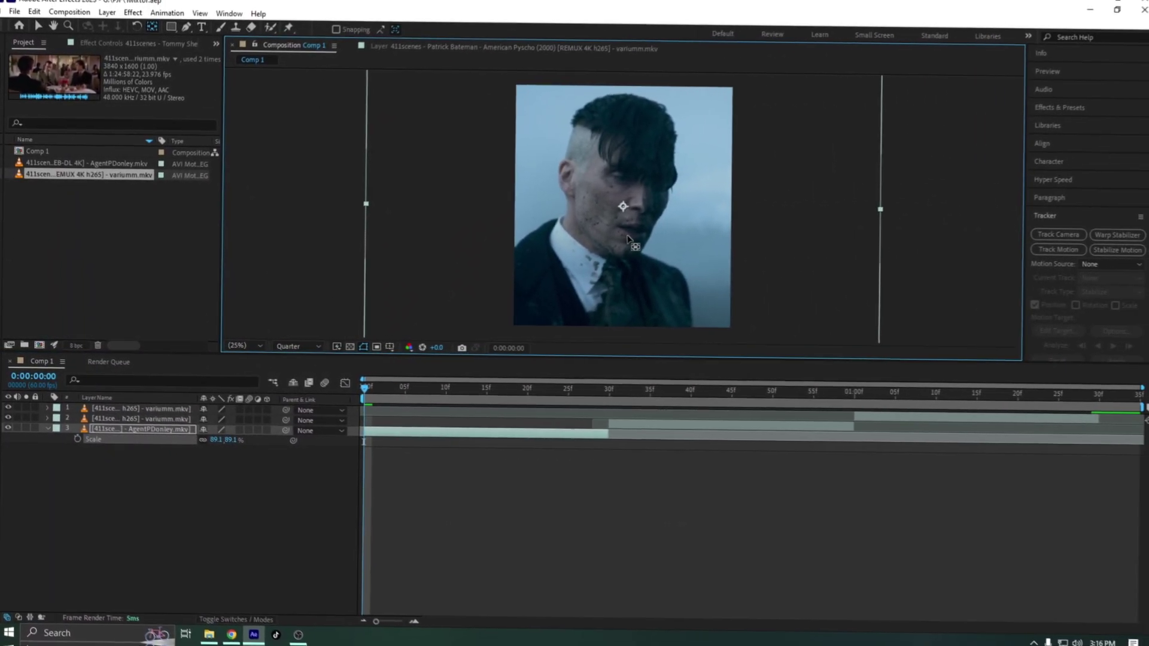
key("space")
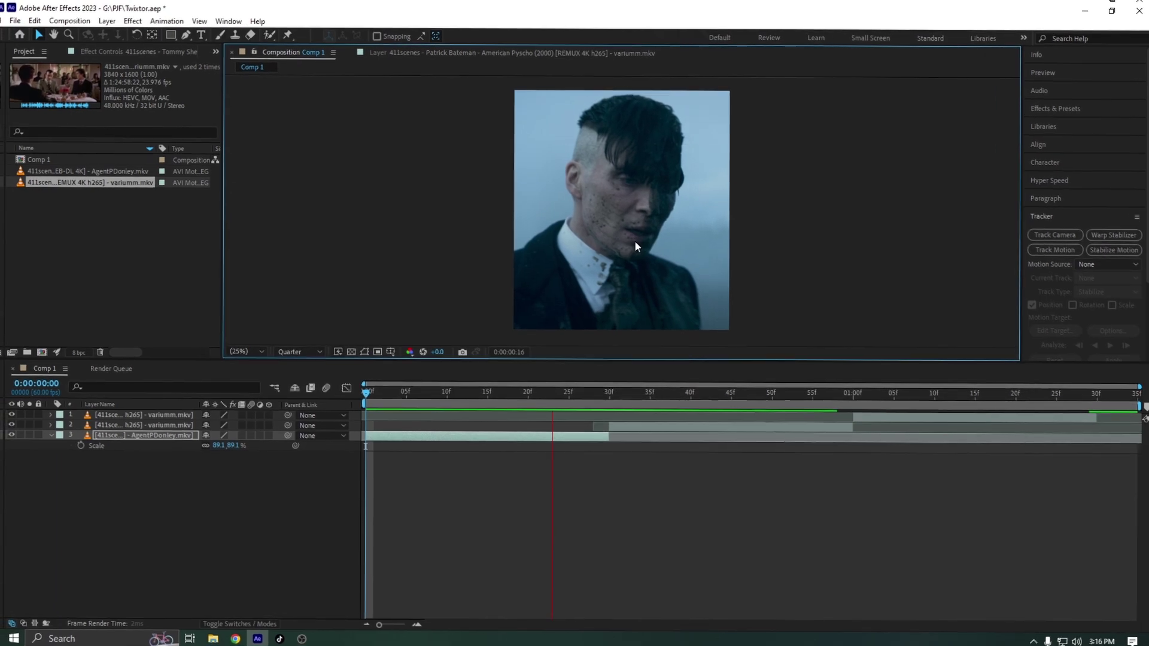
key("space")
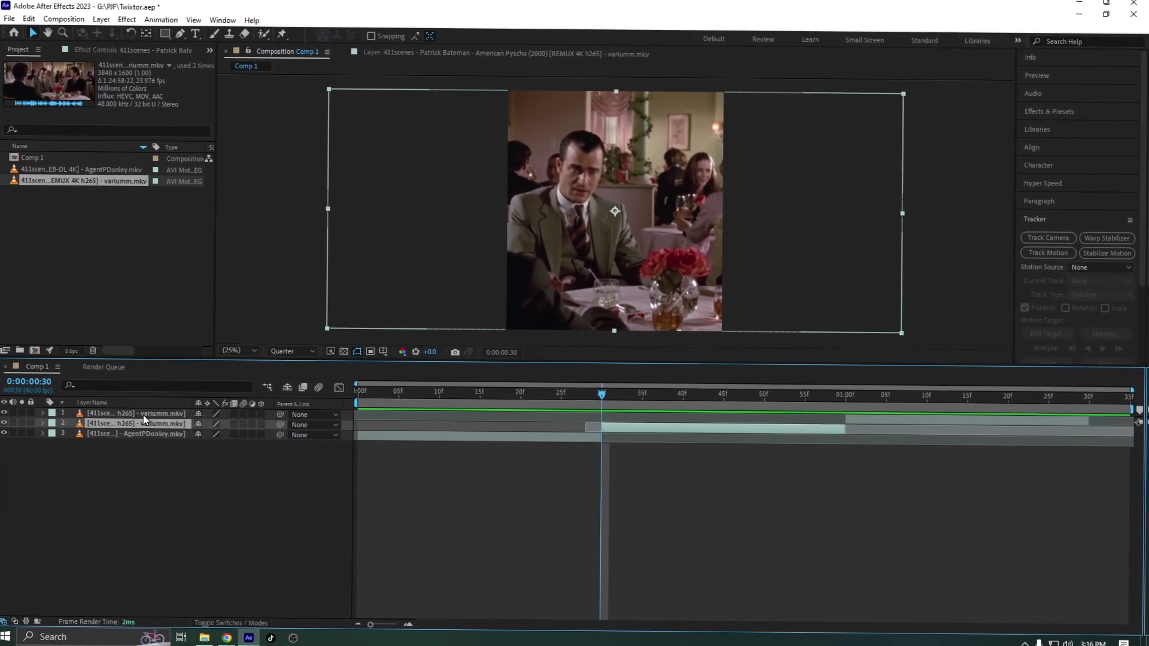
Add Motion Tile to the restaurant clip with Mirror Edges on and Output Height 300.
left_click(164, 421)
key("ctrl+space")
type("motion")
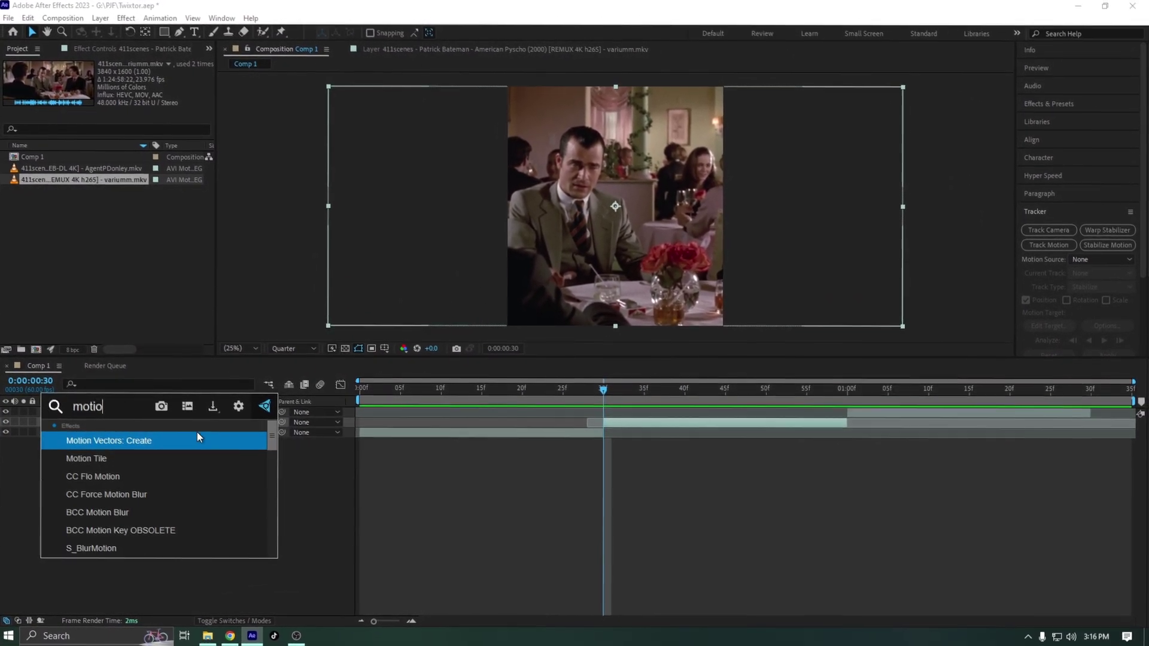
key("Return")
left_click(121, 141)
type("300")
key("Return")
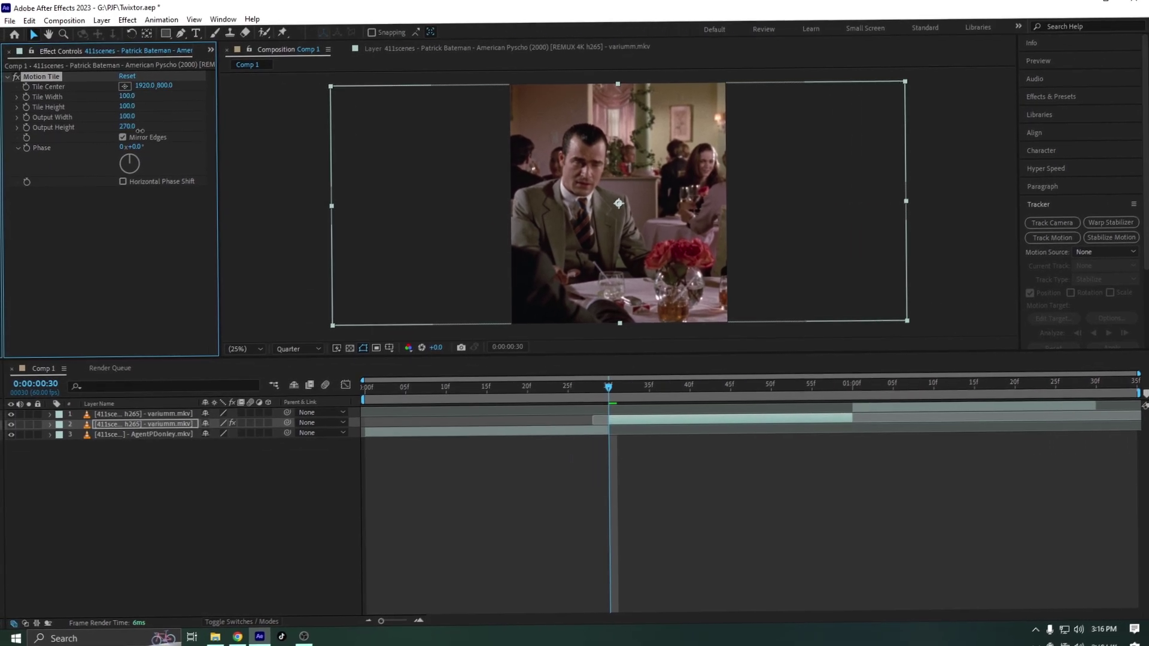
left_click(121, 130)
type("0")
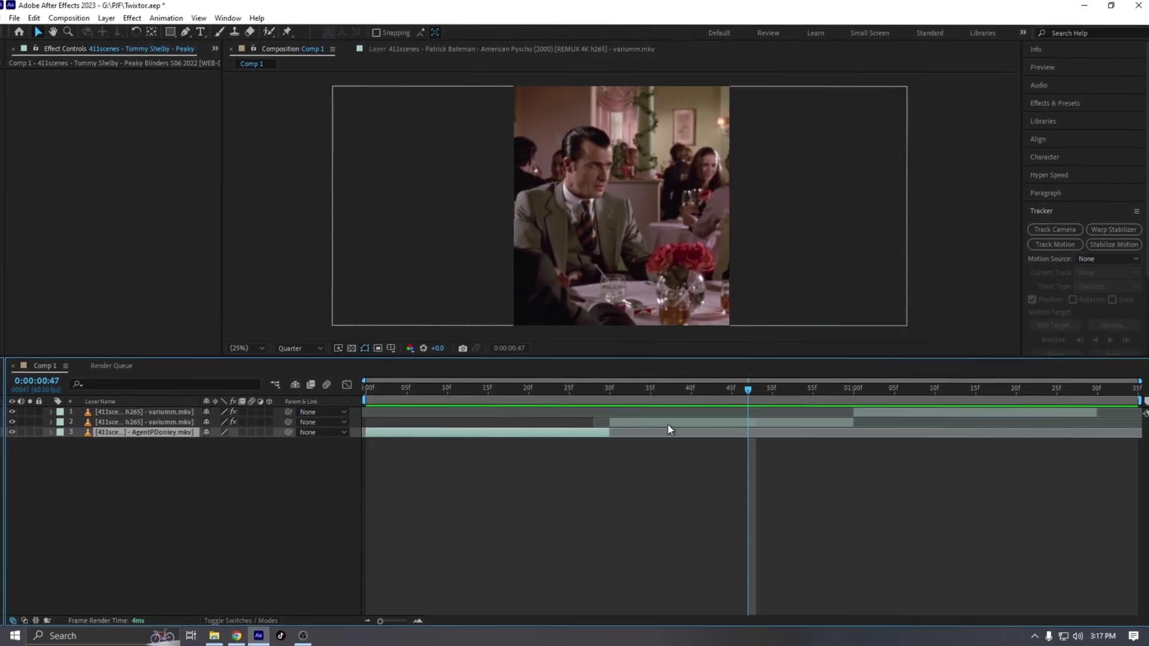
key("space")
Jump to the Christmas-party layer's in-point, then return to the composition start.
left_click(877, 417)
key("i")
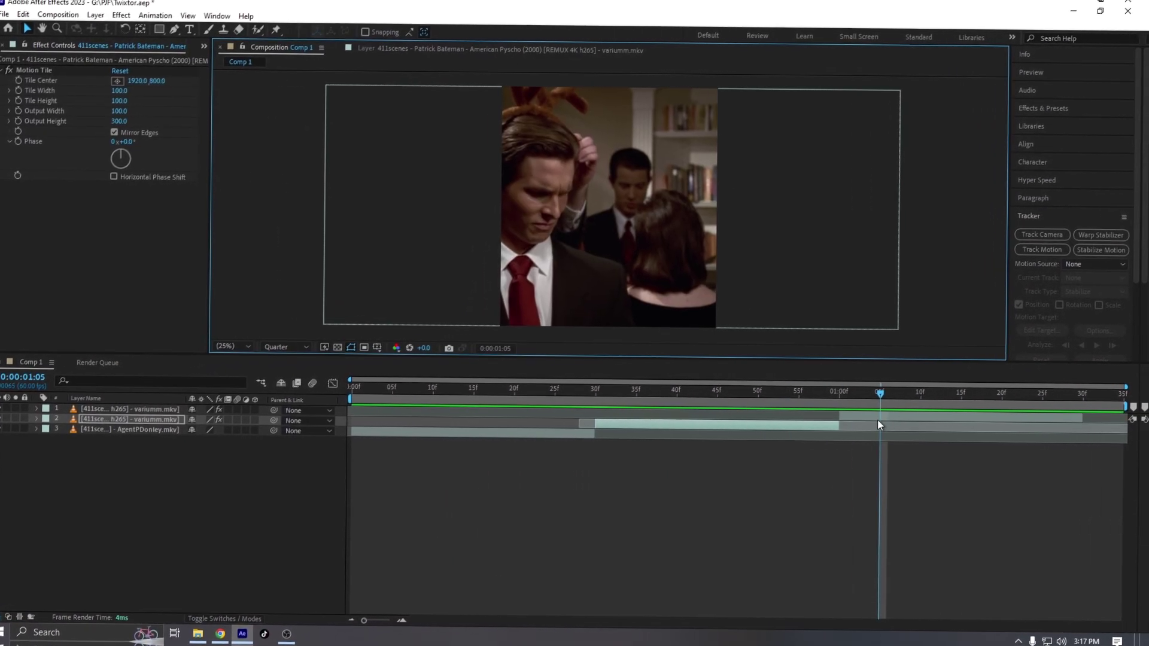
left_click_drag(501, 391, 211, 384)
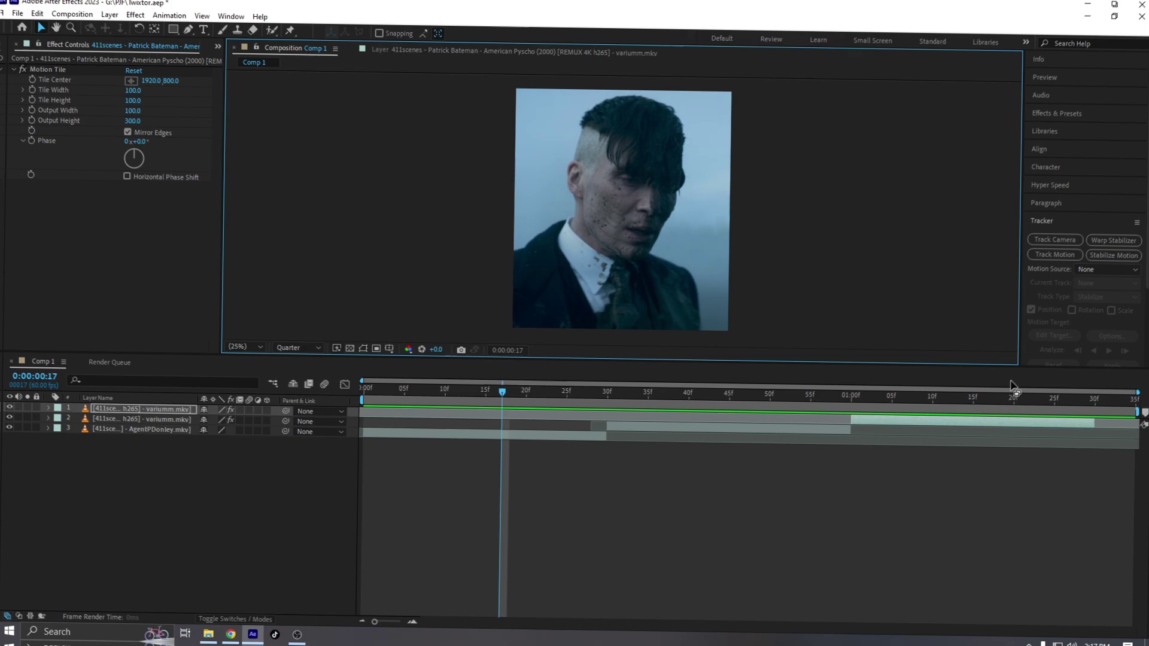
Turn on frame blending for all three layers.
key("space")
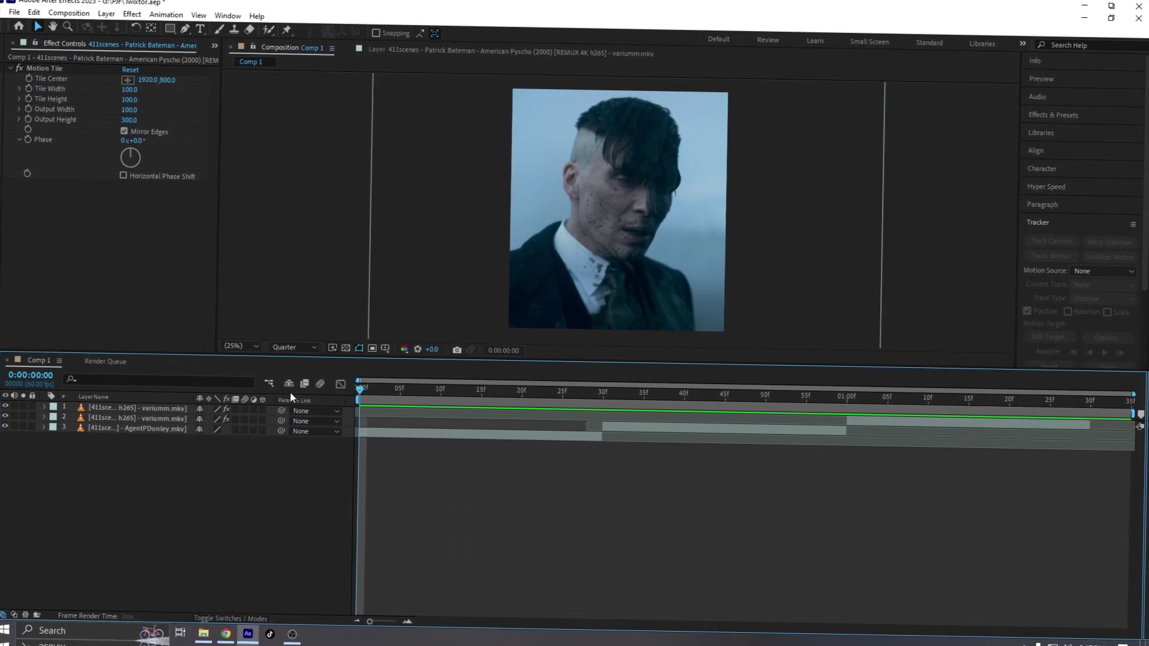
key("ctrl+a")
left_click(236, 410)
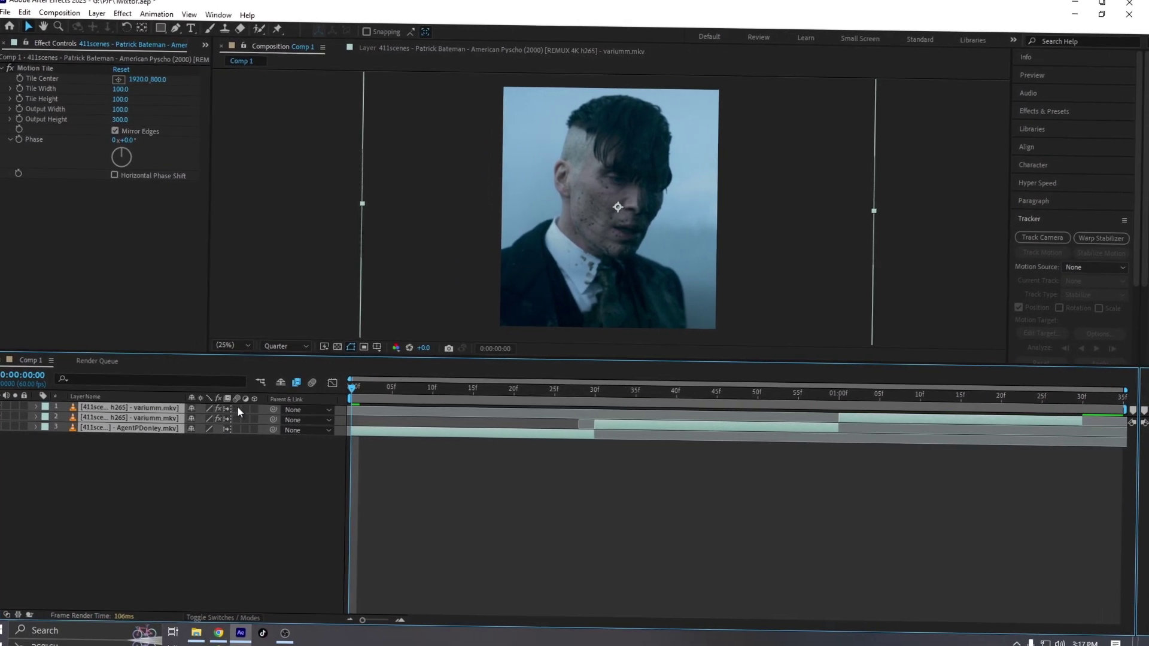
left_click(415, 448)
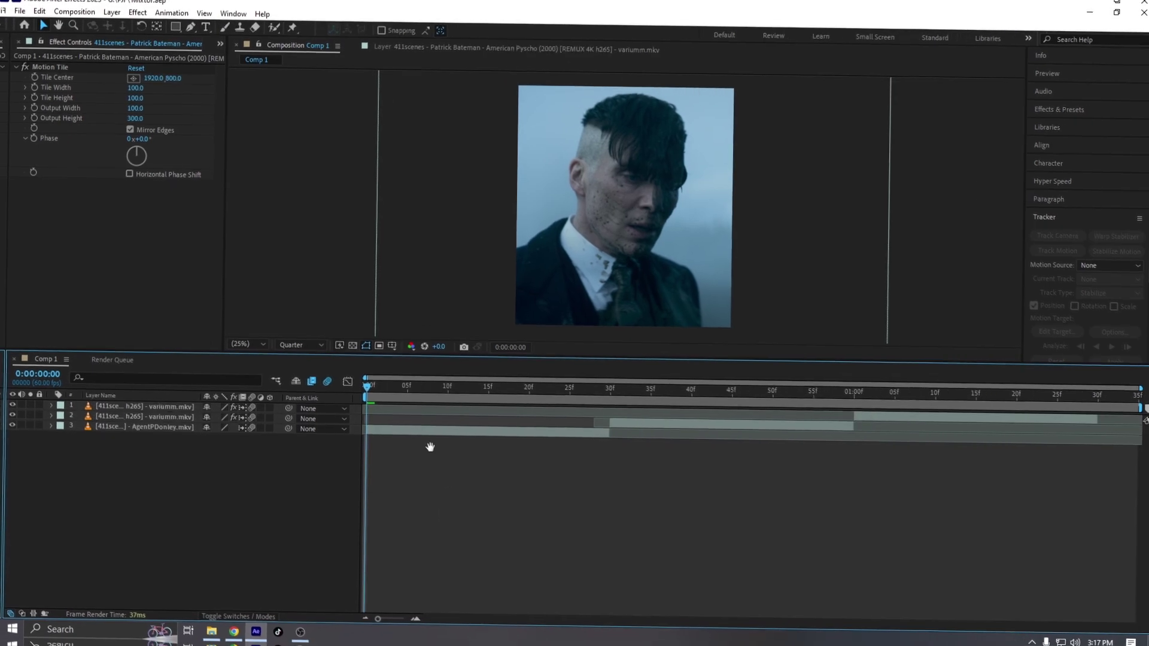
Preview the opening clips and extend the Tommy Shelby clip's out-point slightly.
key("space")
key("space")
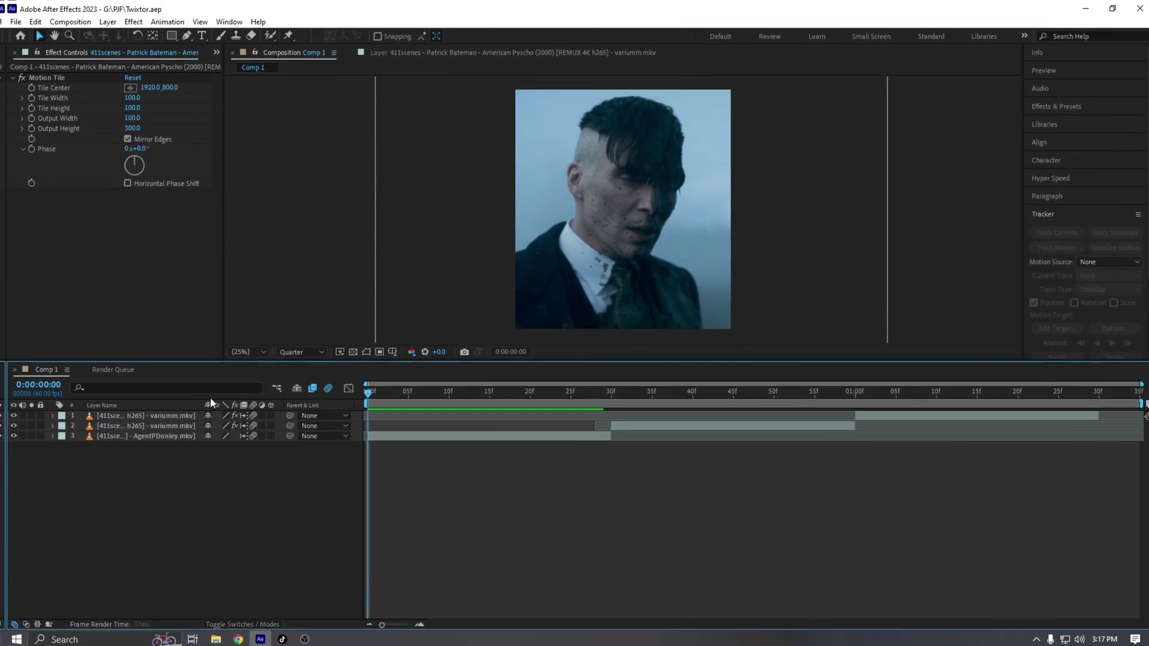
key("space")
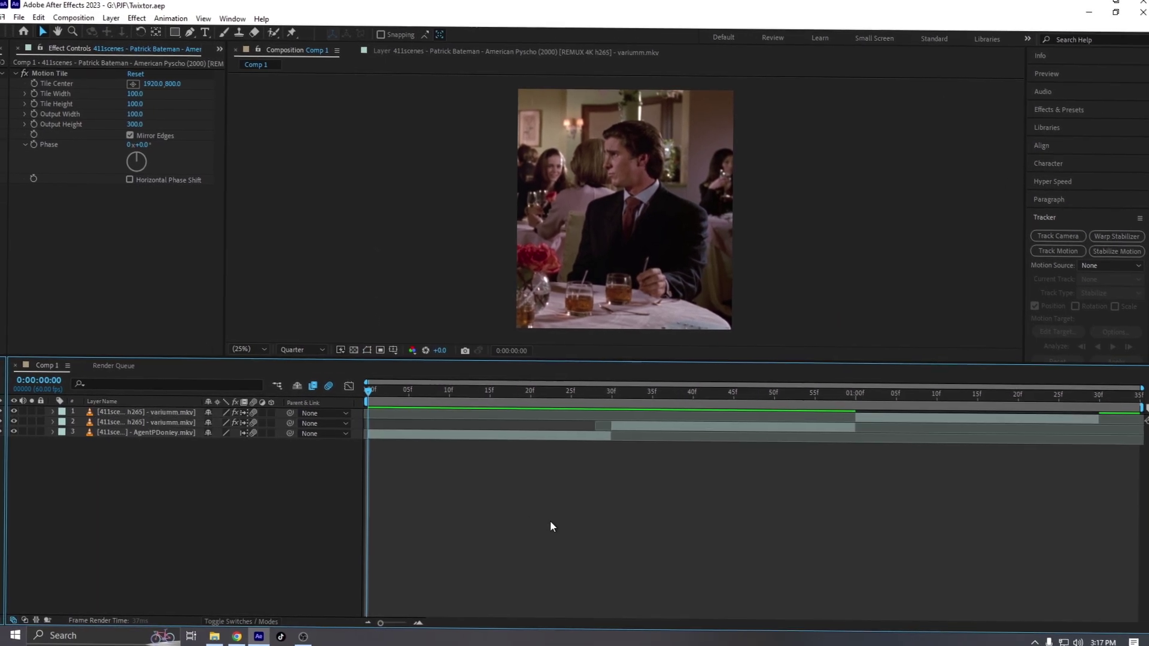
left_click(508, 394)
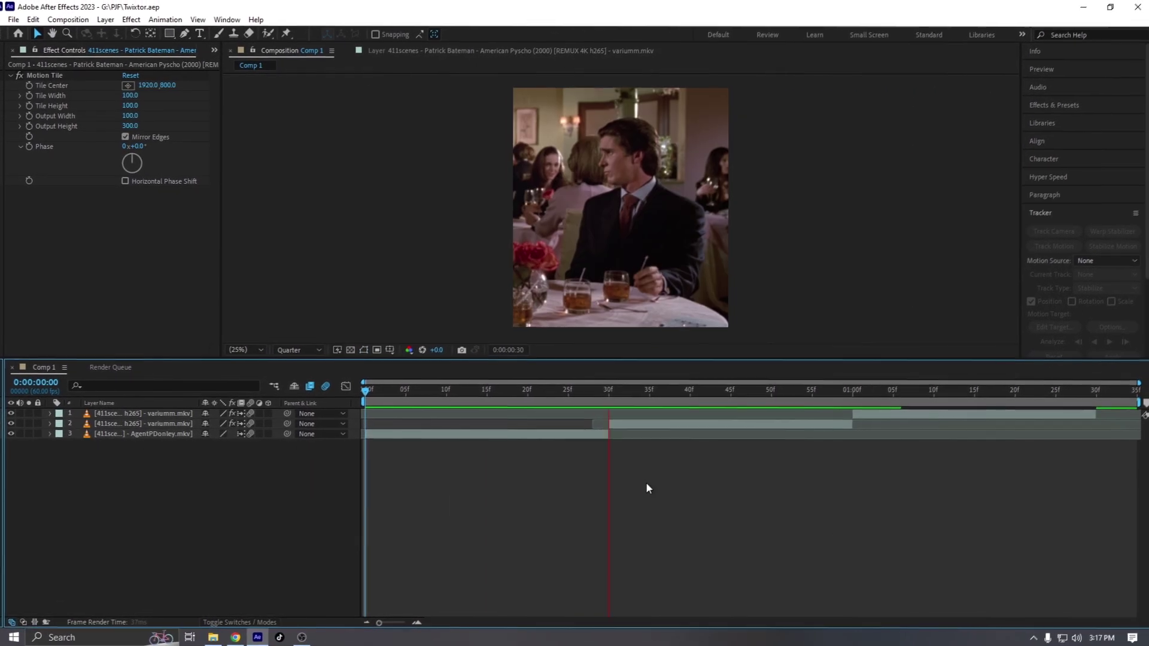
key("space")
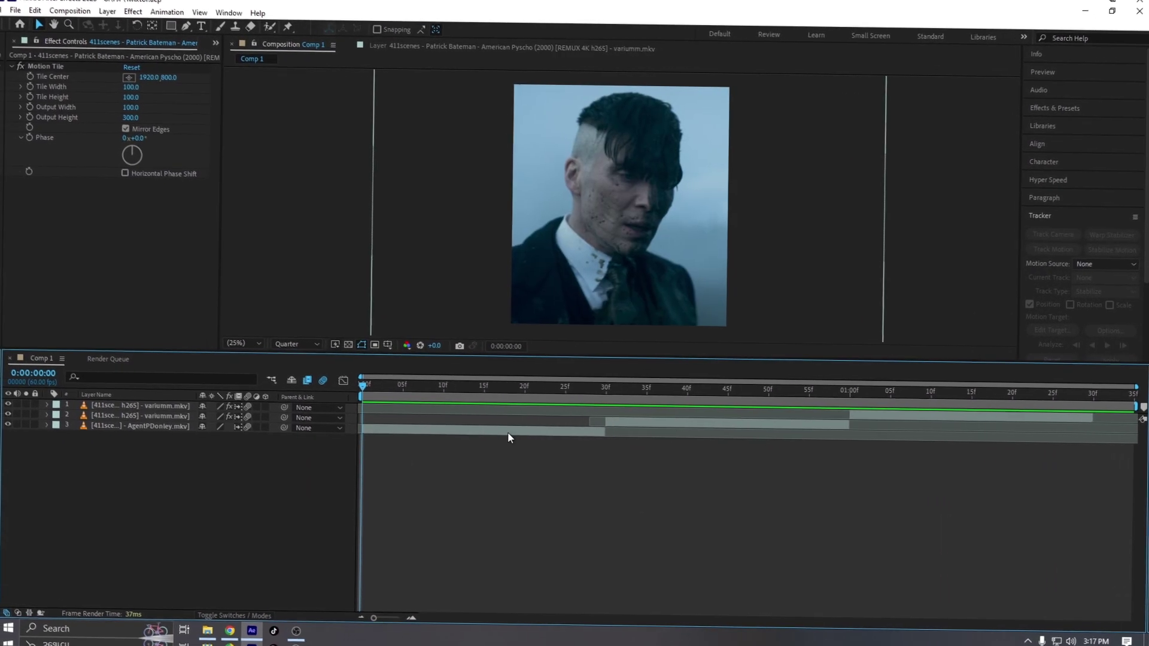
left_click(167, 408)
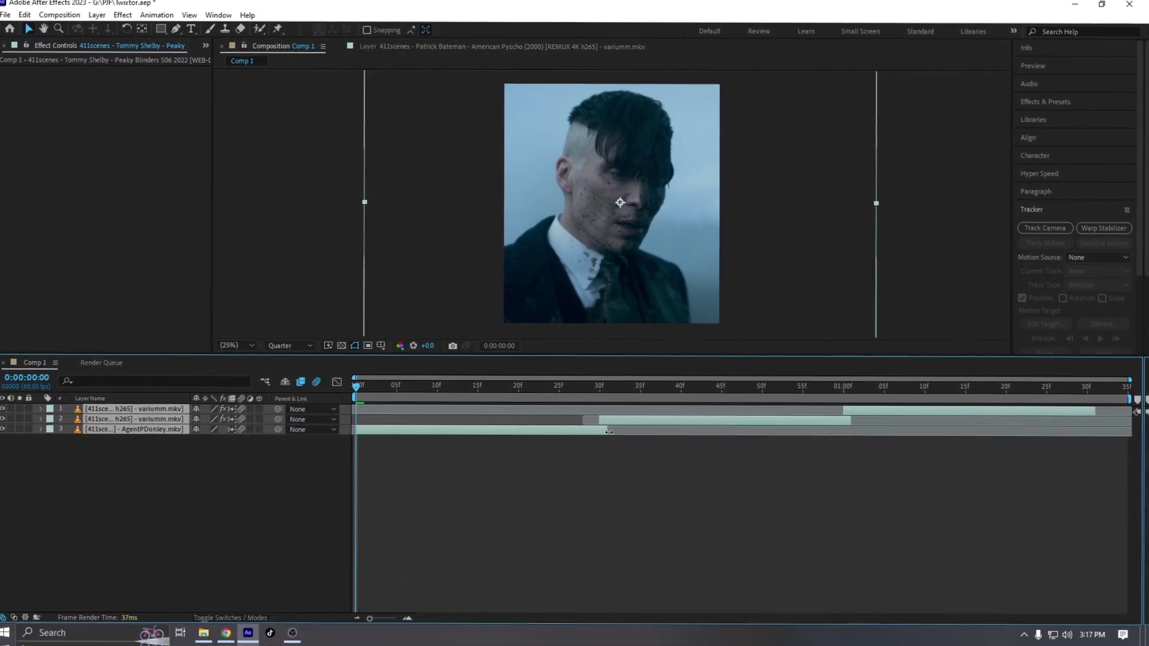
left_click_drag(610, 434, 629, 429)
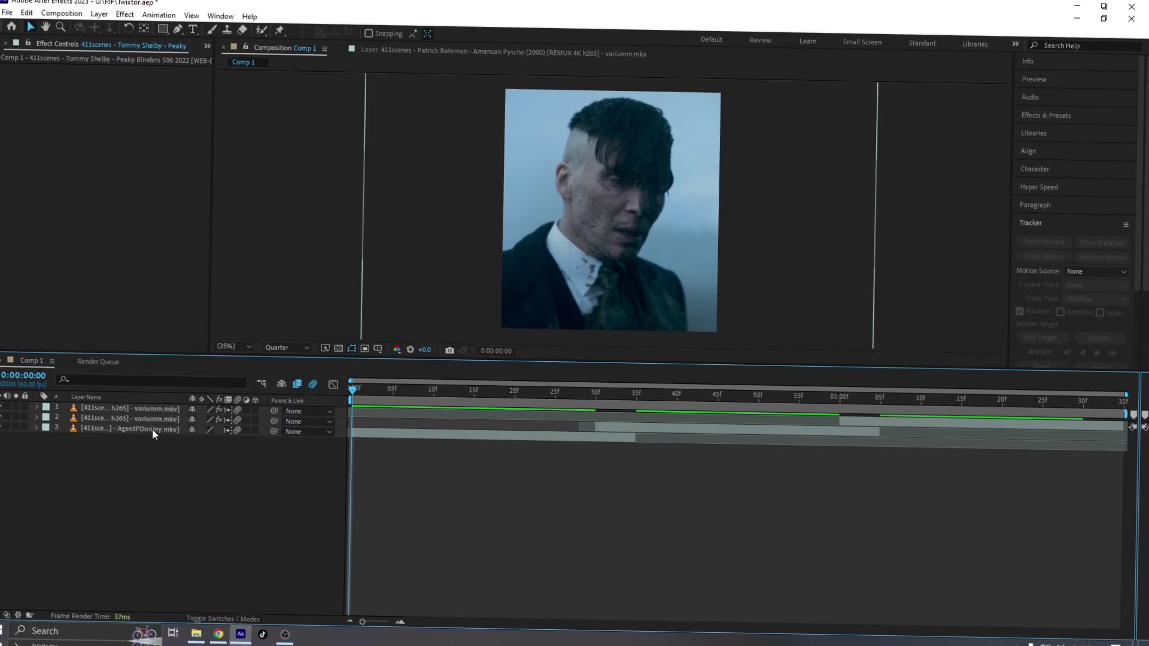
Precompose the Tommy Shelby layer, moving all attributes into the new composition.
left_click(153, 429)
key("ctrl+shift+c")
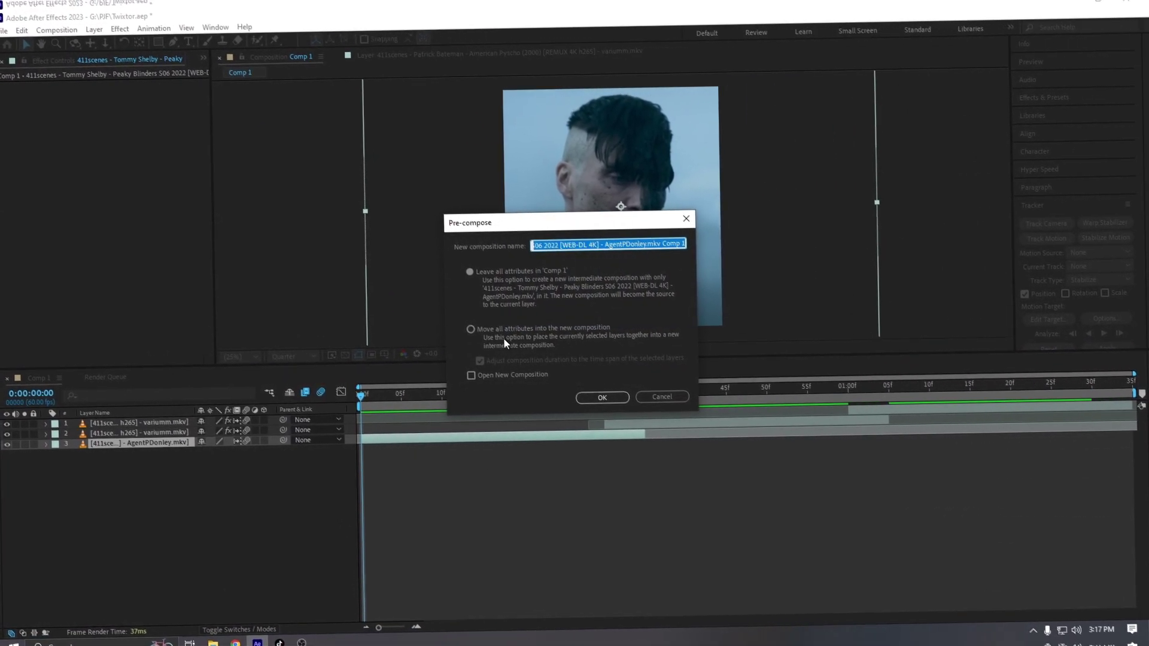
left_click(471, 329)
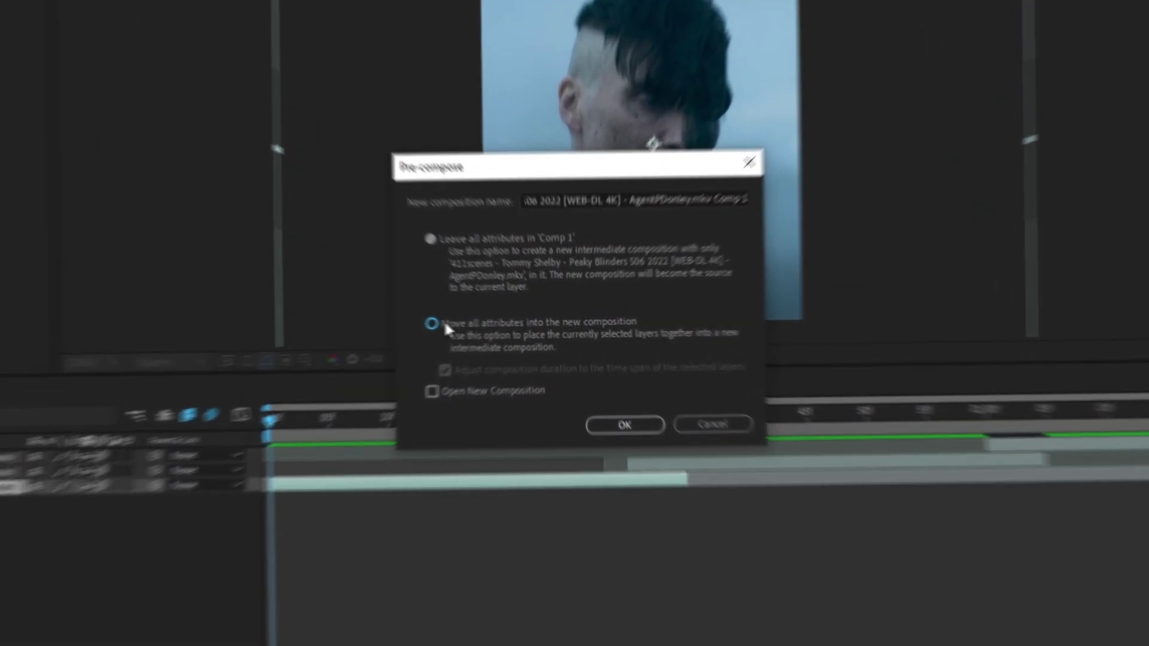
left_click(668, 499)
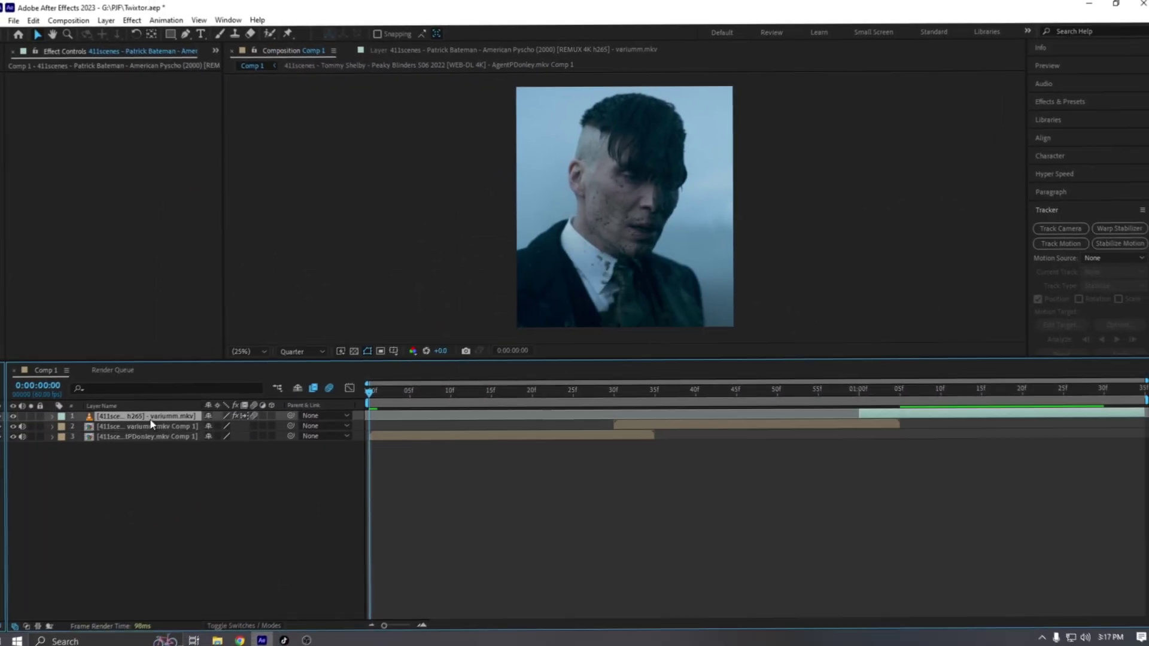
Precompose the top American Psycho layer and shorten the bottom precomp's end.
key("ctrl+shift+c")
left_click(606, 395)
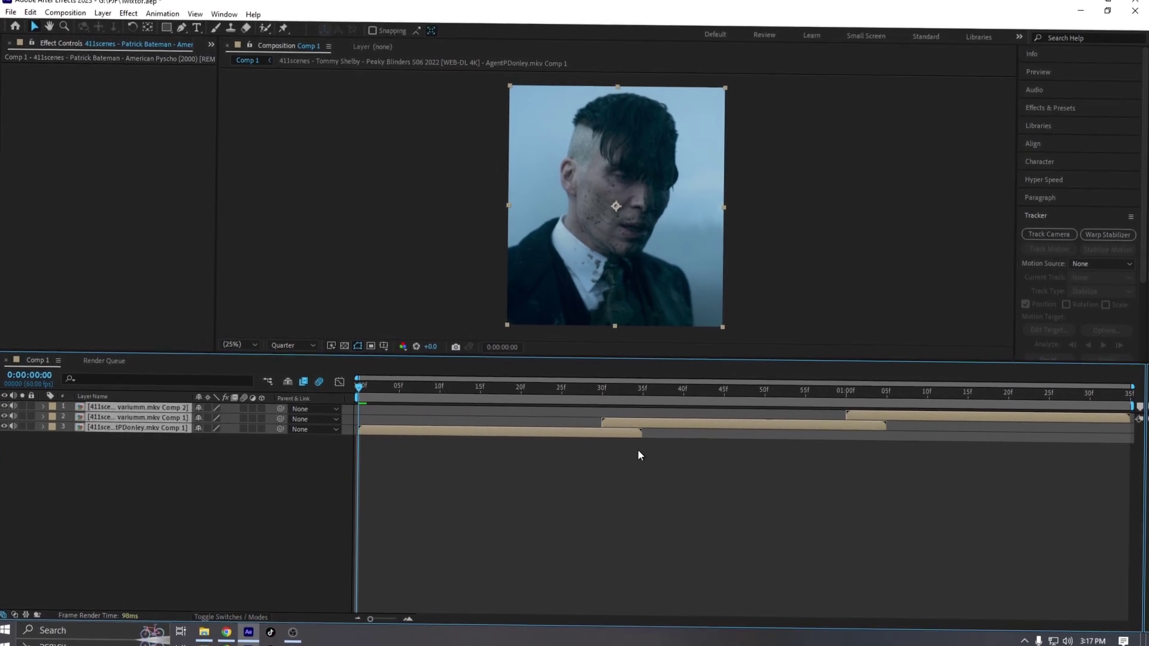
left_click_drag(641, 432, 625, 432)
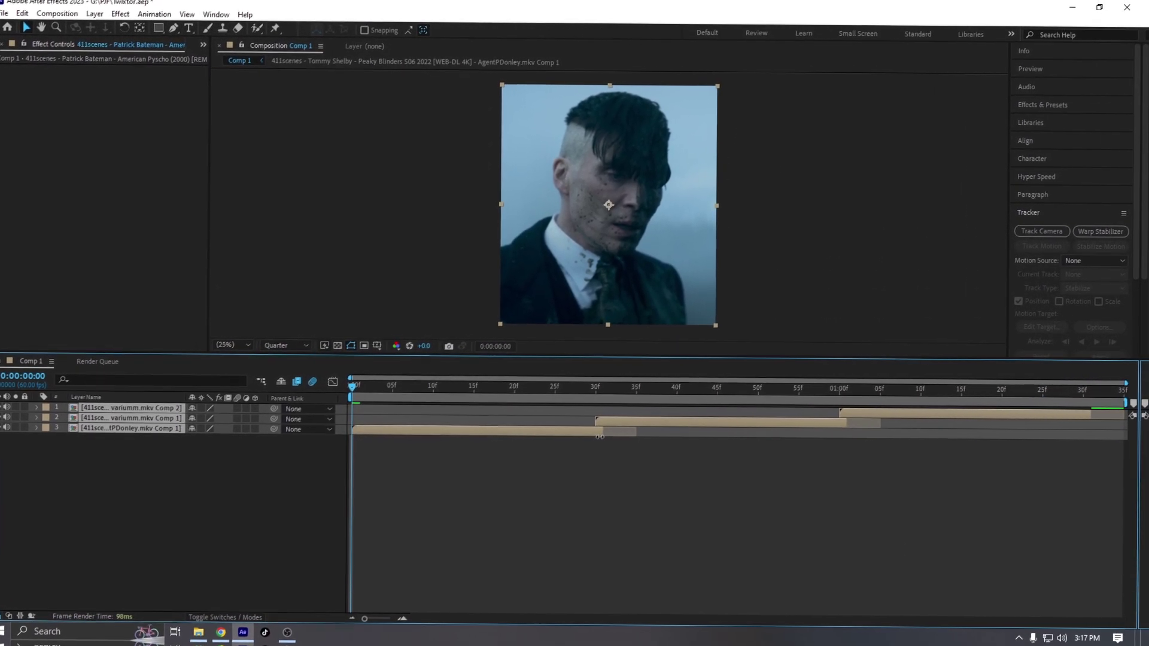
left_click(600, 448)
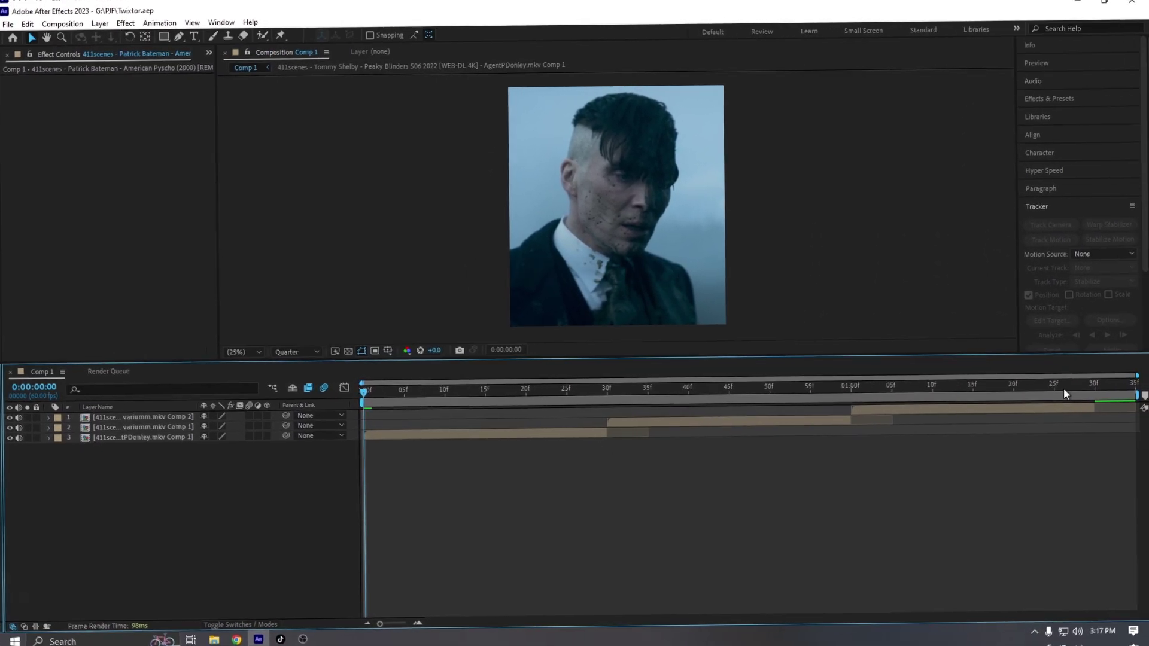
End the work area at about 1:28 and preview it.
mouse_move(1064, 393)
left_mouse_down()
mouse_move(1079, 395)
mouse_move(401, 395)
left_mouse_up()
key("n")
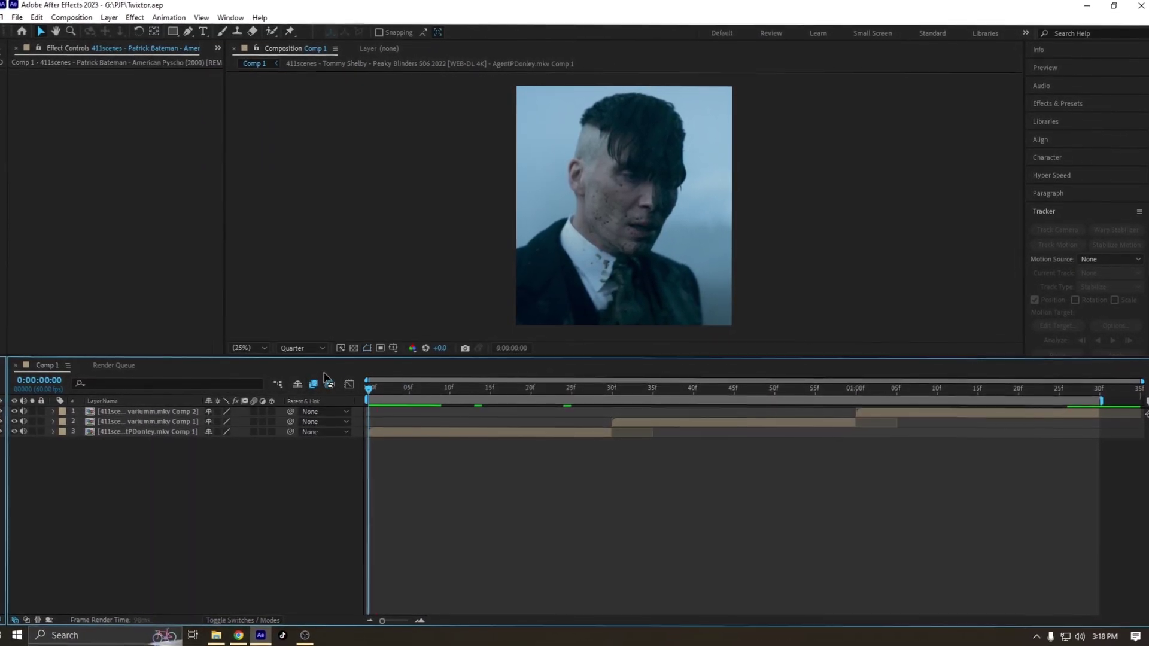
key("space")
left_click(535, 436)
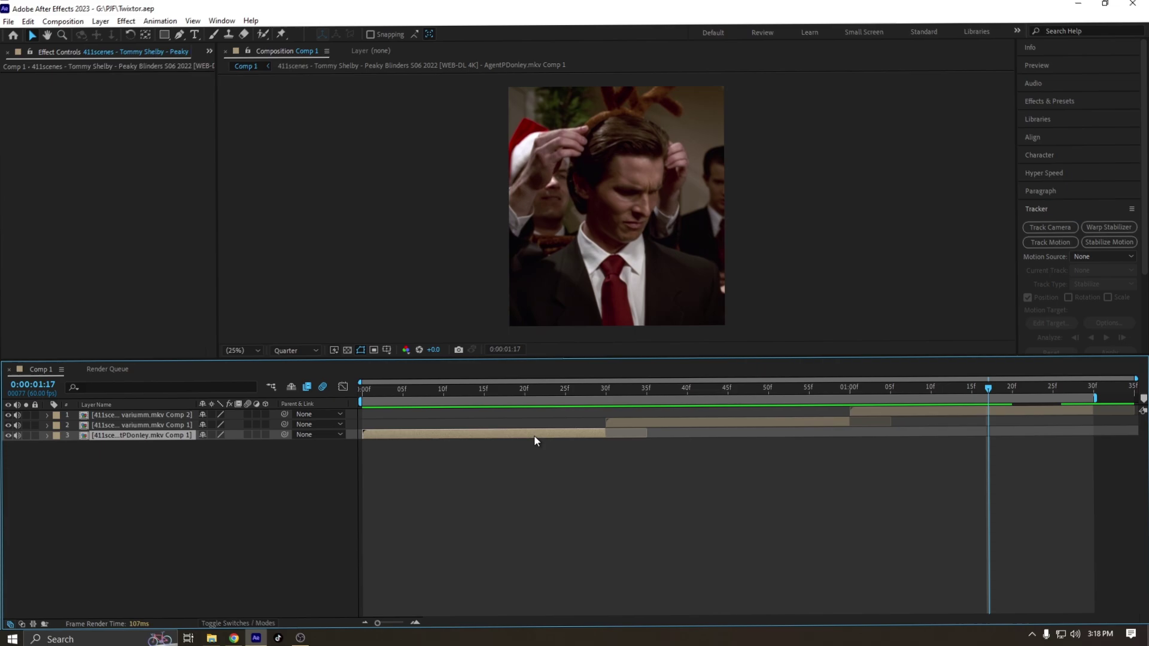
Apply Twixtor and set its input frame rate to 25 fps, matching the footage.
key("space")
key("ctrl+space")
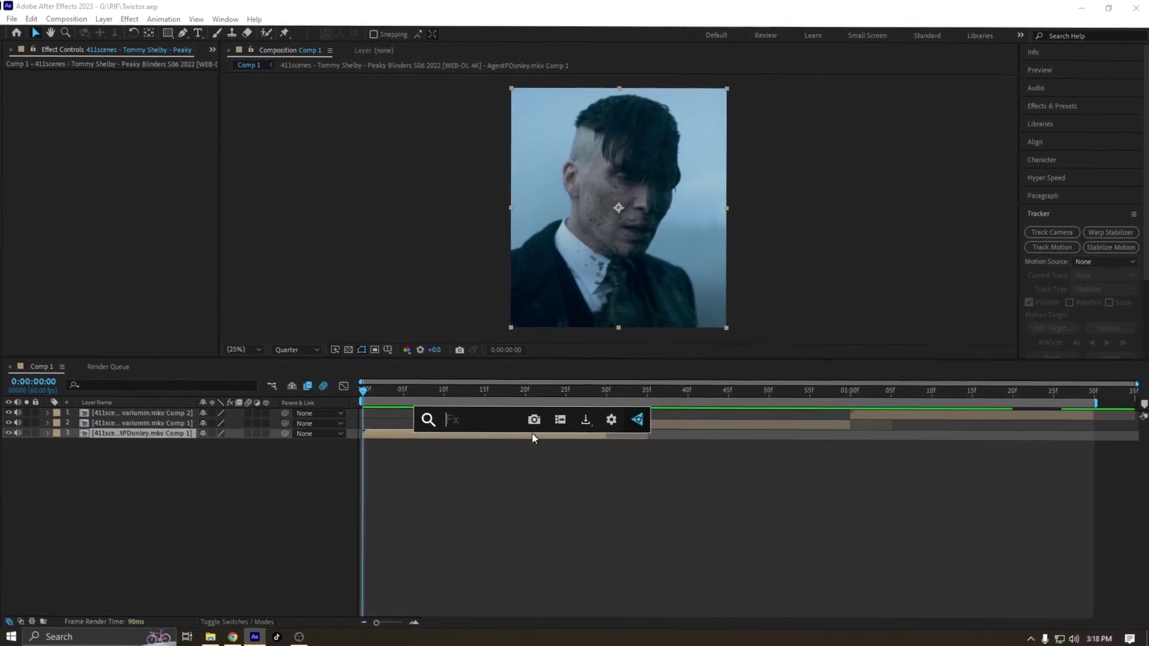
type("twi")
left_click(474, 505)
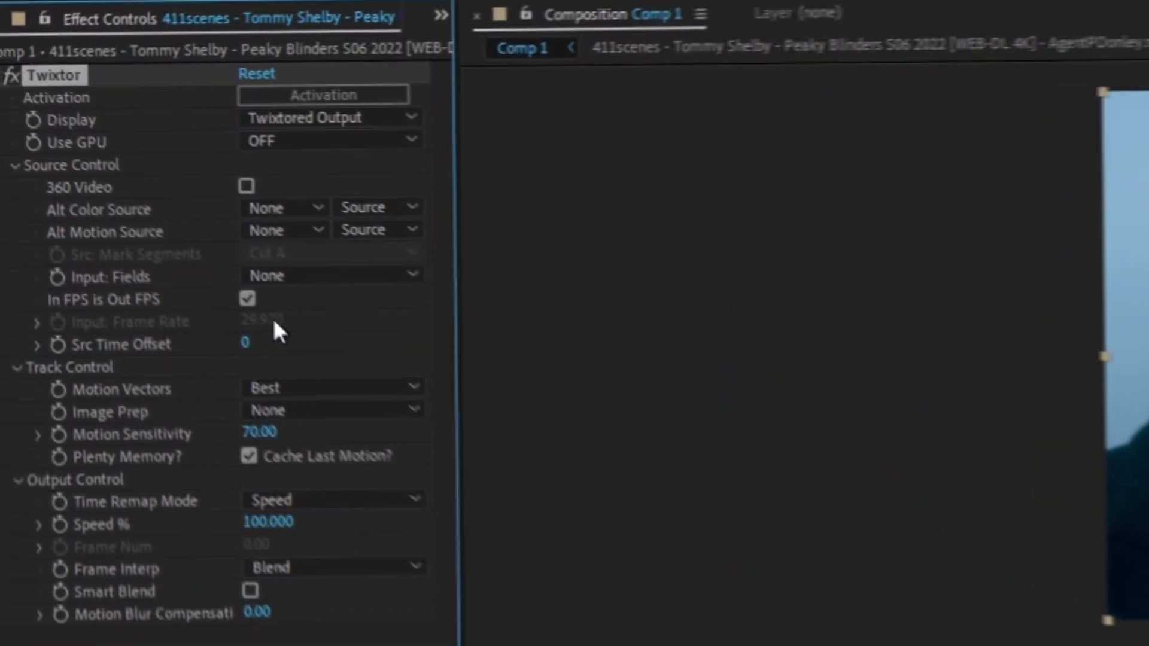
left_click(247, 299)
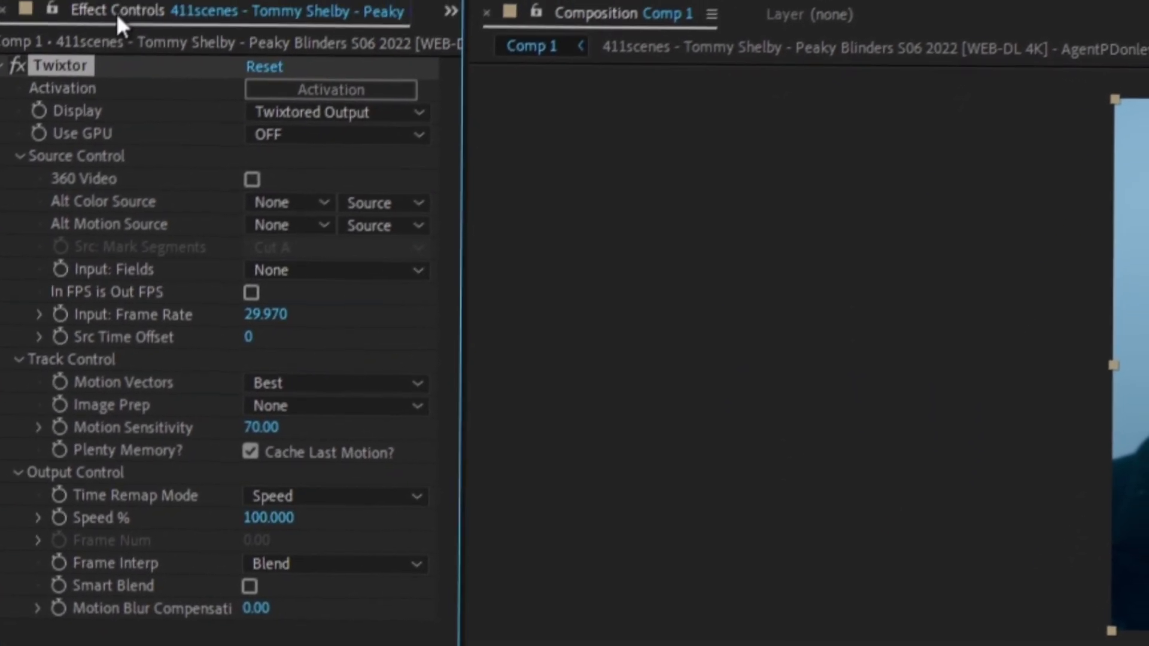
left_click(18, 11)
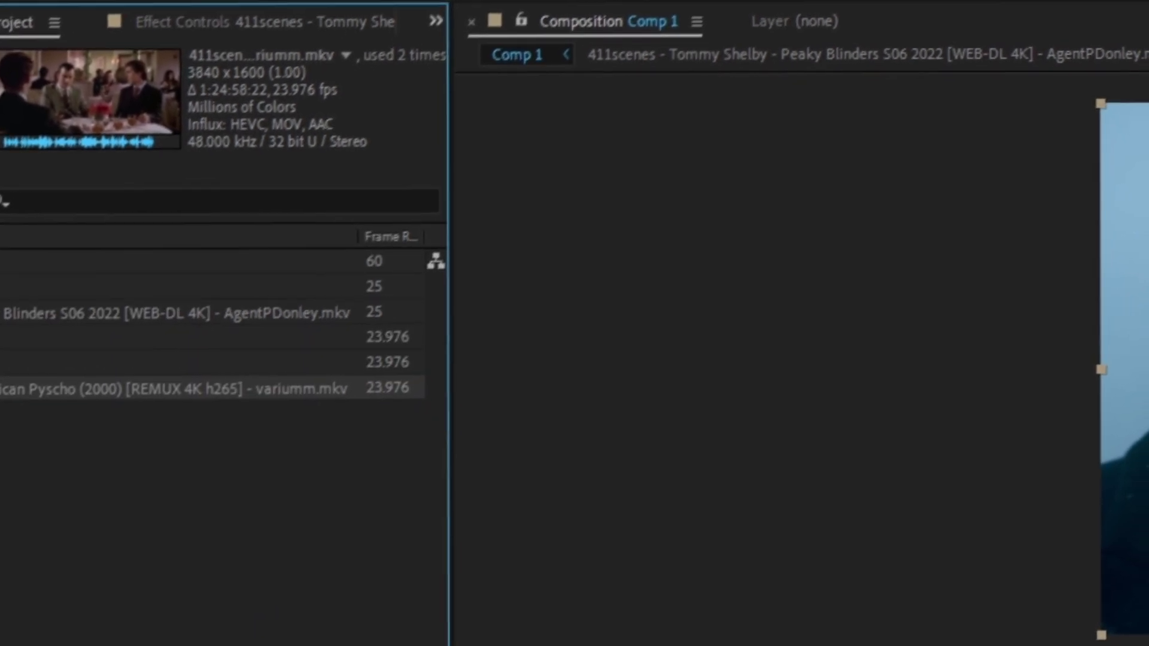
left_click(129, 301)
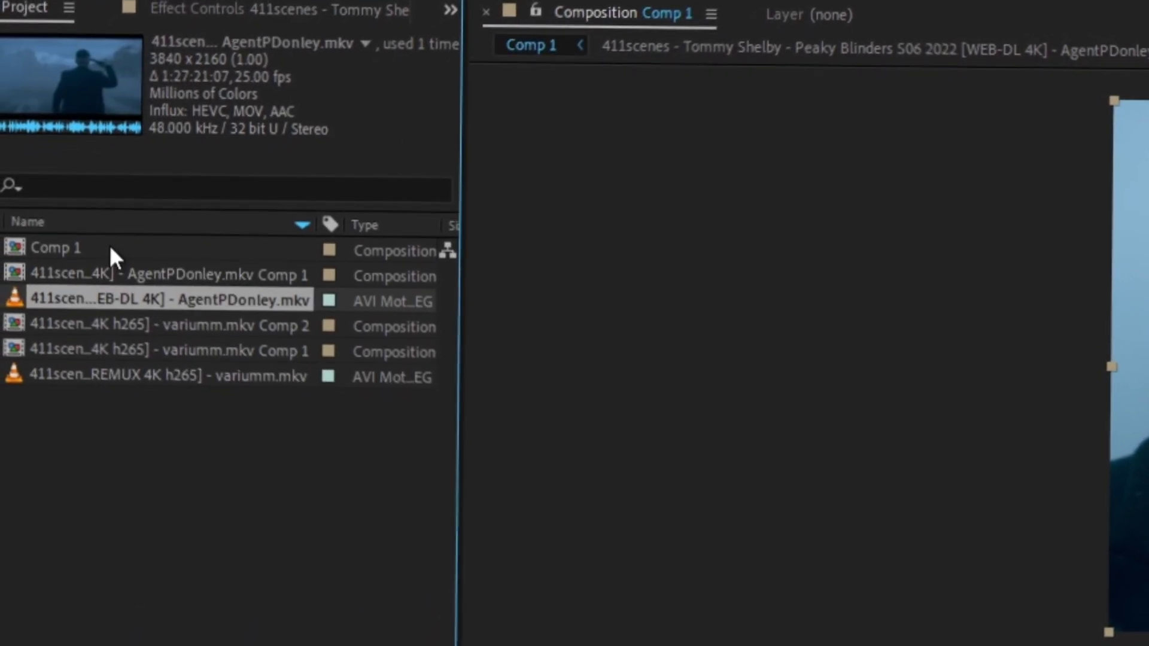
scroll(225, 306, "right", 5)
scroll(290, 336, "right", 5)
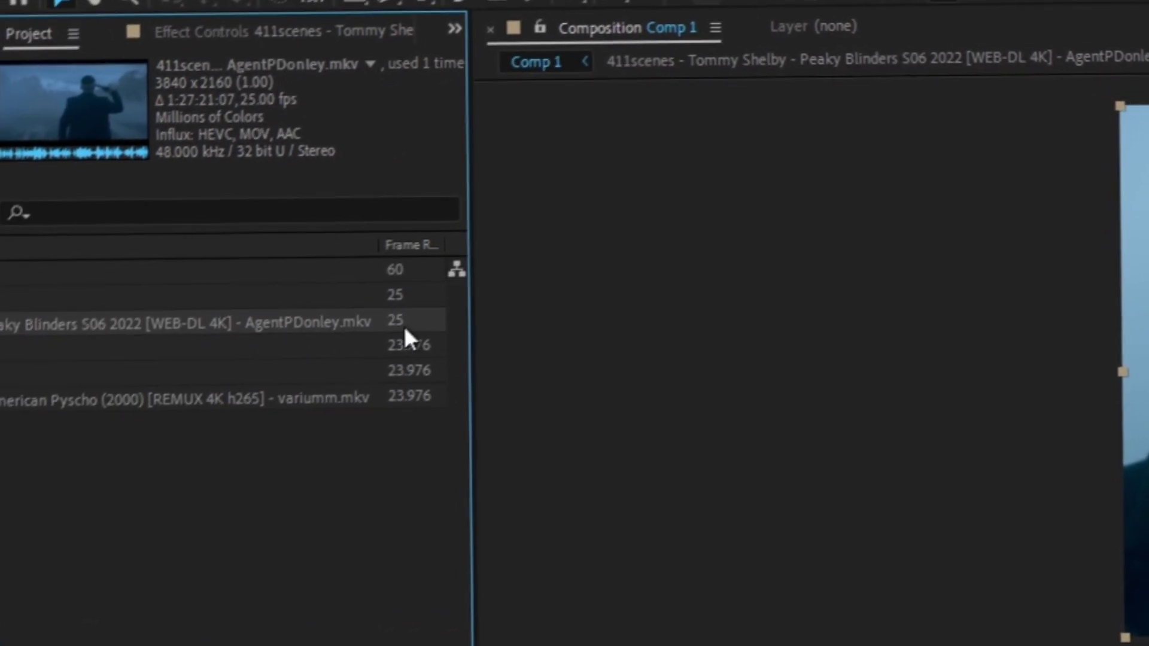
left_click(276, 30)
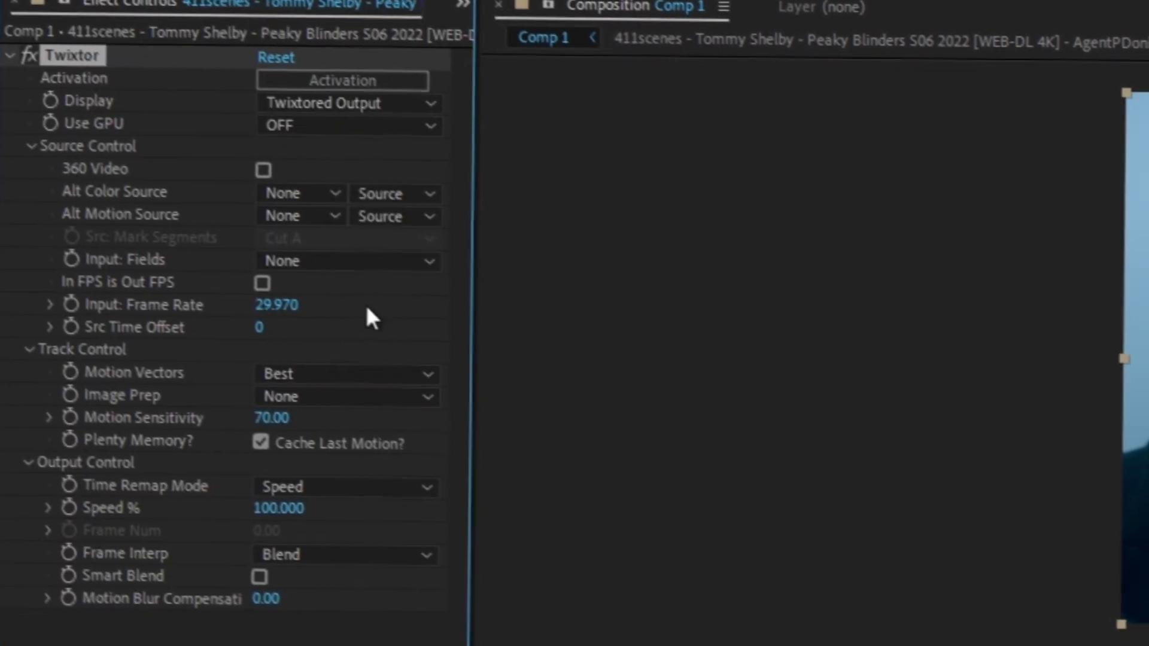
left_click(276, 304)
type("25")
key("Return")
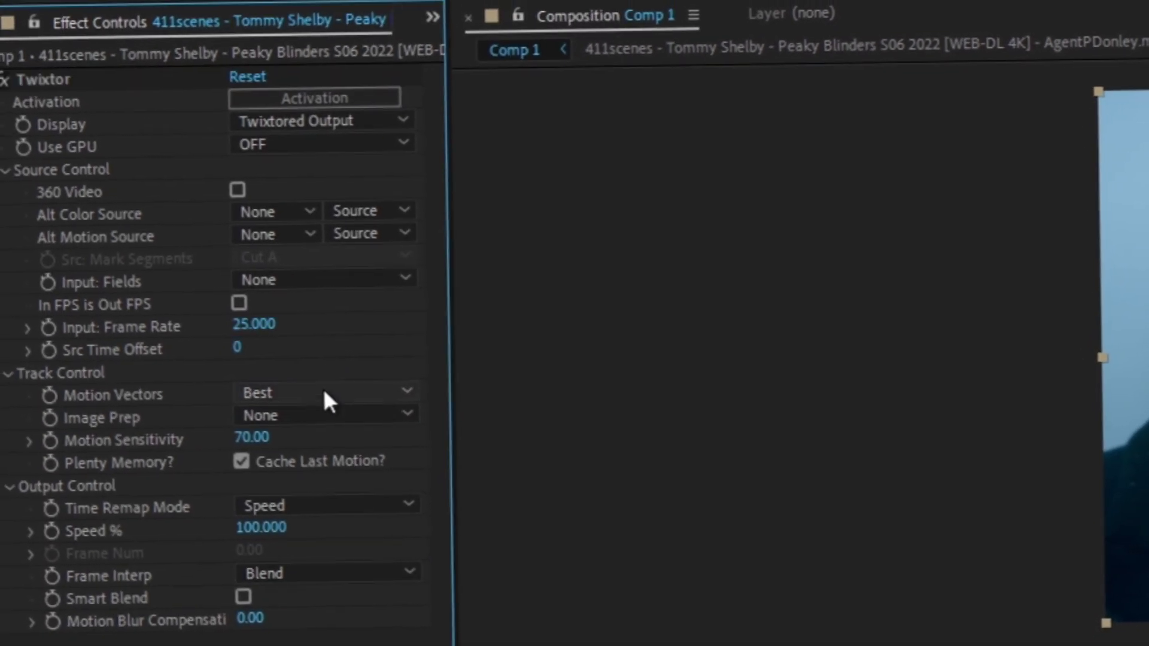
Use Contrast/Edge Enhance prep, Motion Weighted Blend, Smart Blend, and motion sensitivity 100.
left_click(332, 415)
left_click(358, 475)
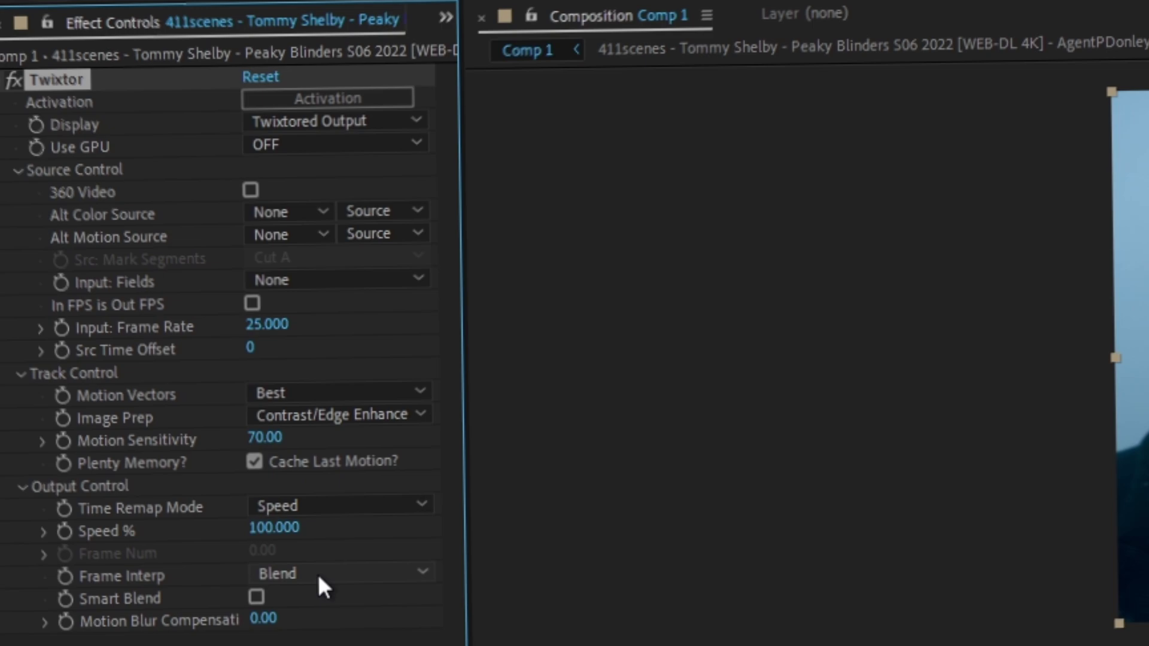
left_click(318, 574)
left_click(305, 639)
left_click(255, 599)
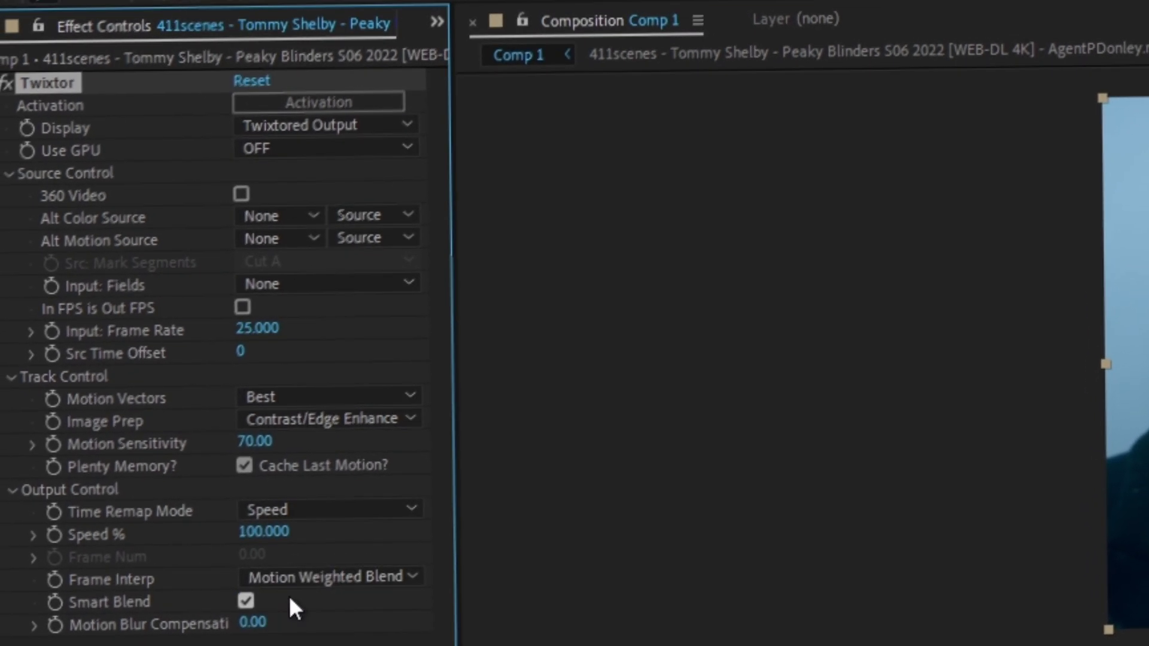
left_click(255, 441)
type("100")
key("Return")
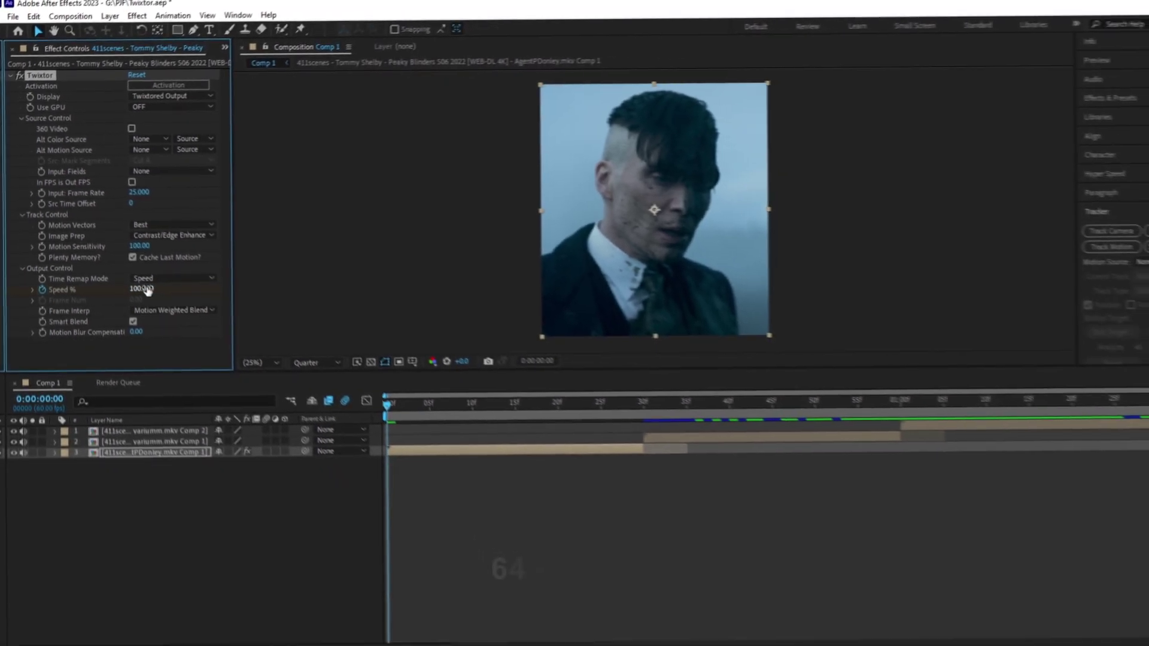
Create Twixtor Speed % keyframes on consecutive frames, including one at 25%.
left_click(144, 290)
type("7")
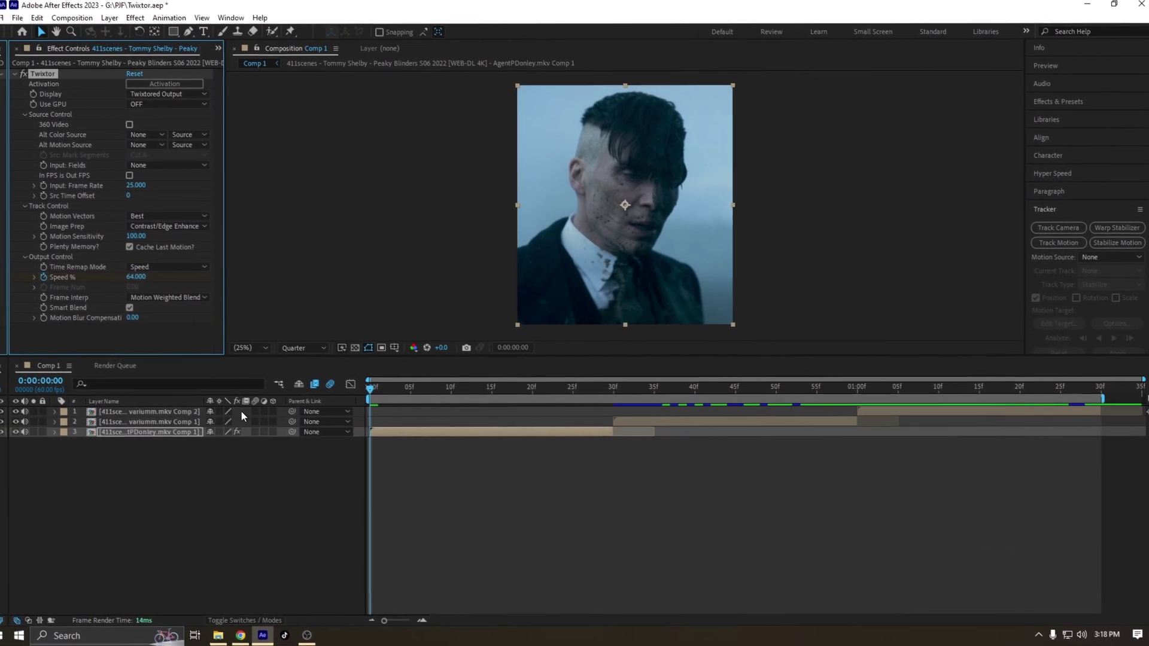
key("u")
key("equal")
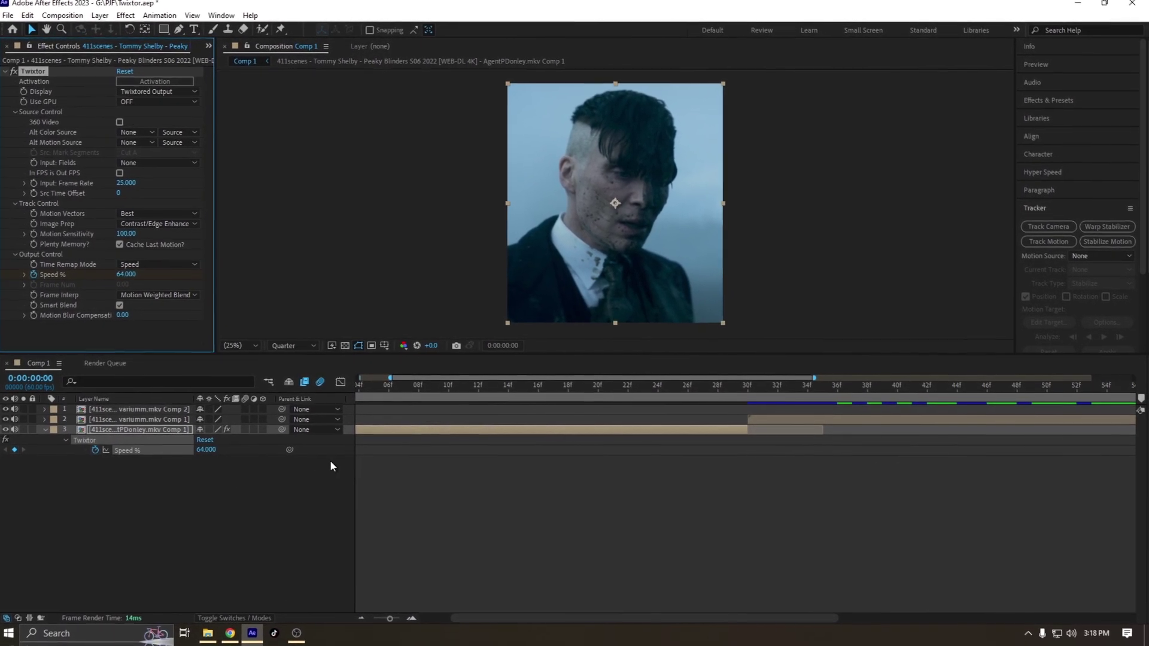
key("Page_Down")
left_click(125, 275)
type("2")
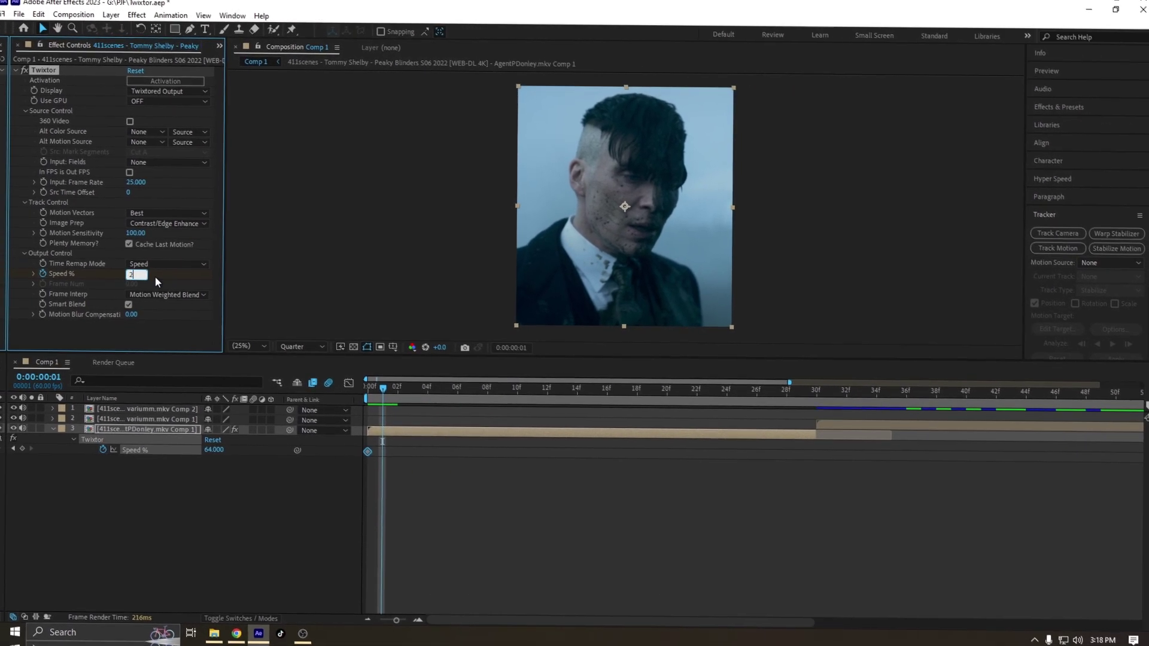
type("5")
key("Return")
key("Page_Down")
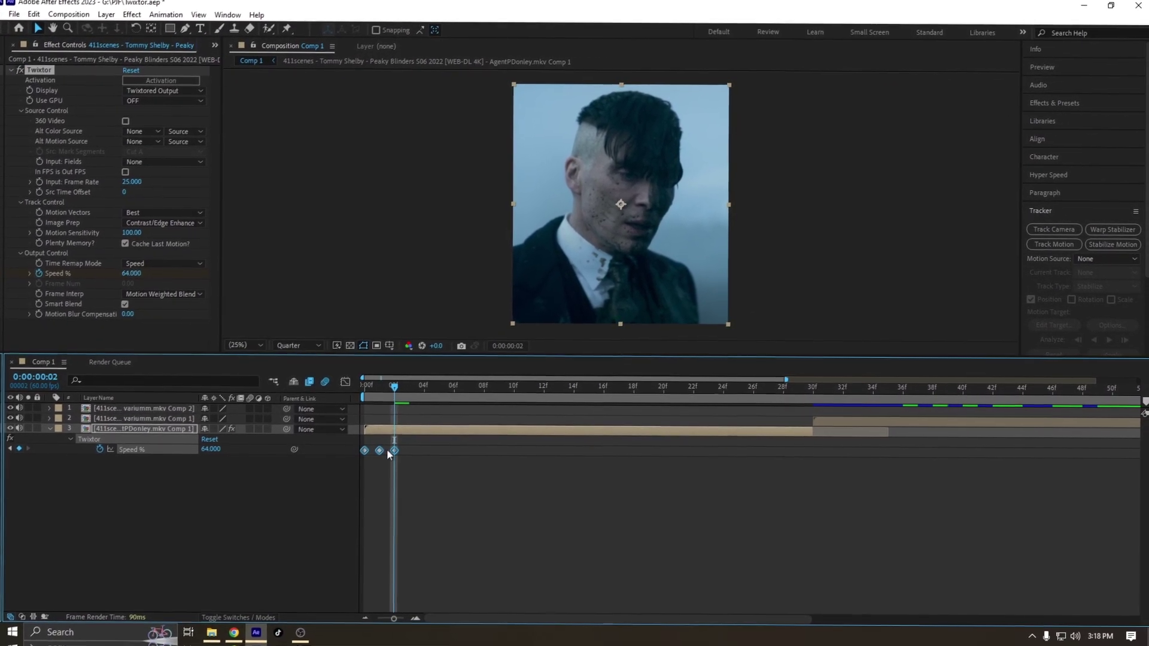
Spread the three Speed keyframes across the clip and preview the ramp.
left_click_drag(391, 458, 572, 463)
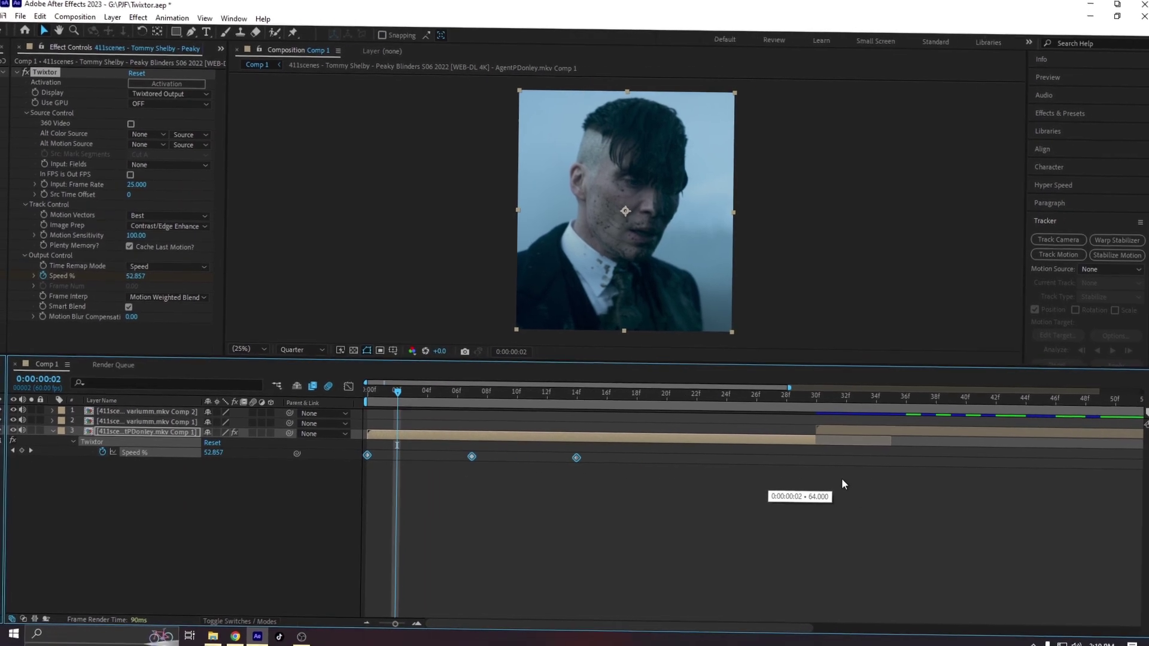
left_click_drag(842, 485, 806, 462)
key("Home")
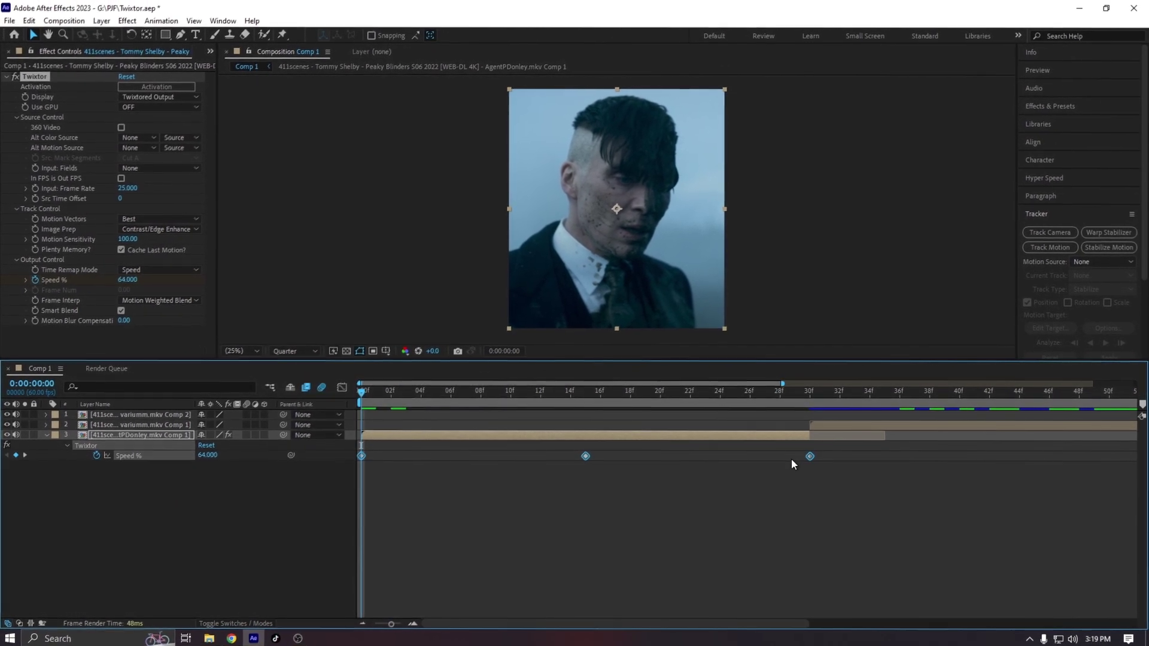
key("space")
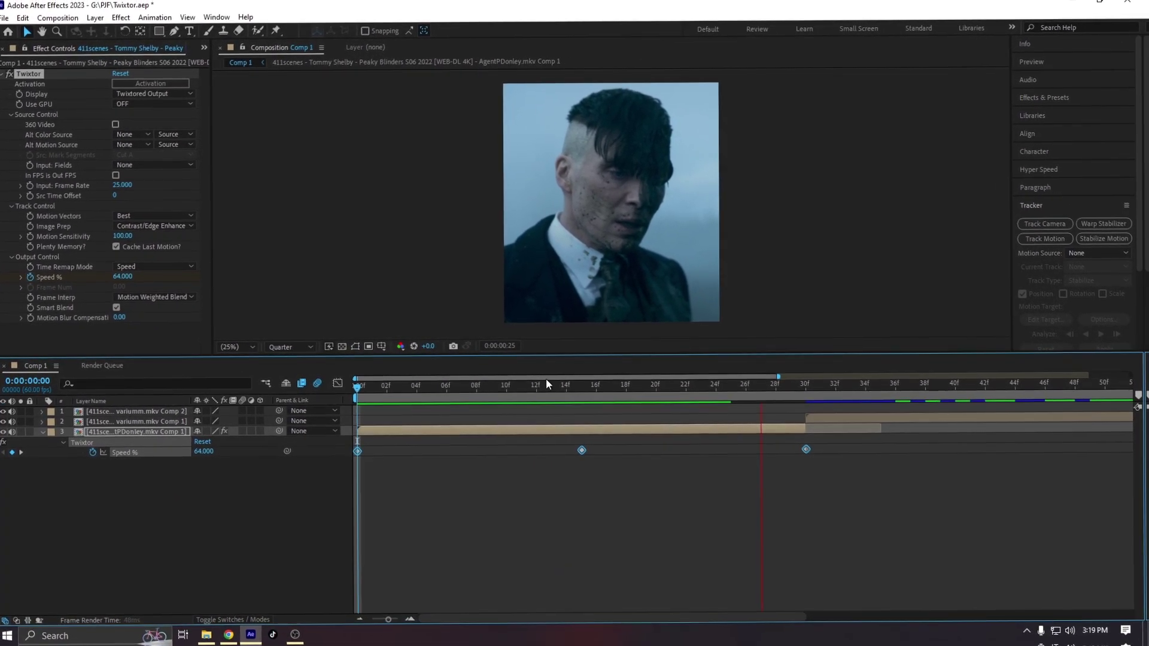
key("space")
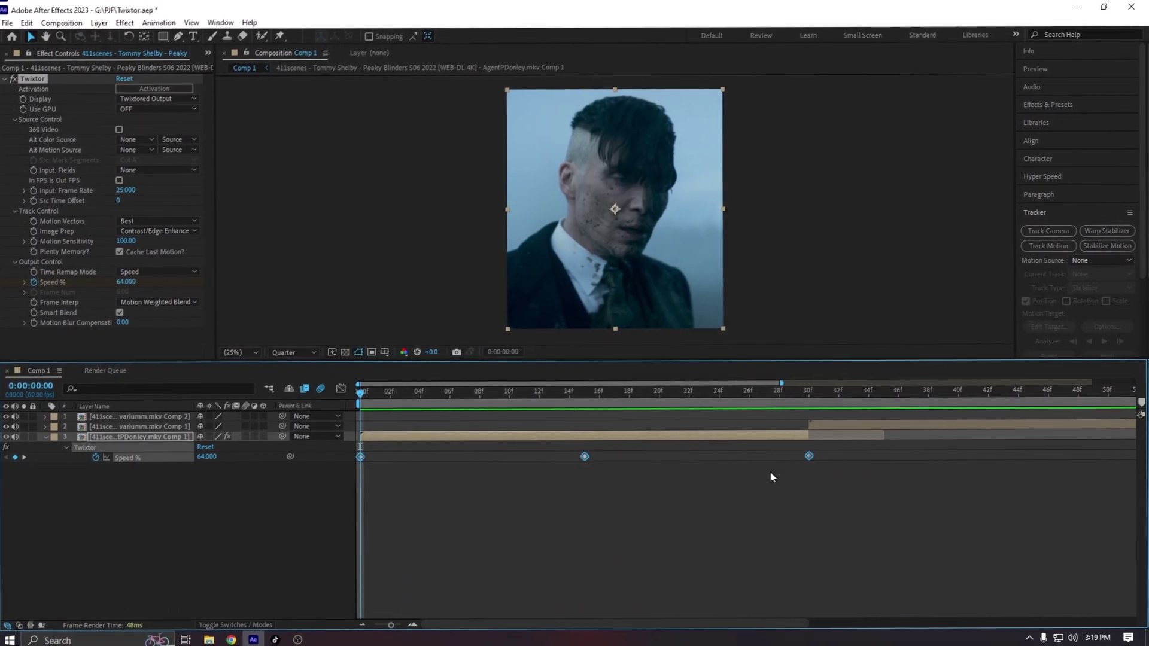
Apply Easy Ease to all three Speed keyframes.
left_click_drag(331, 432, 332, 437)
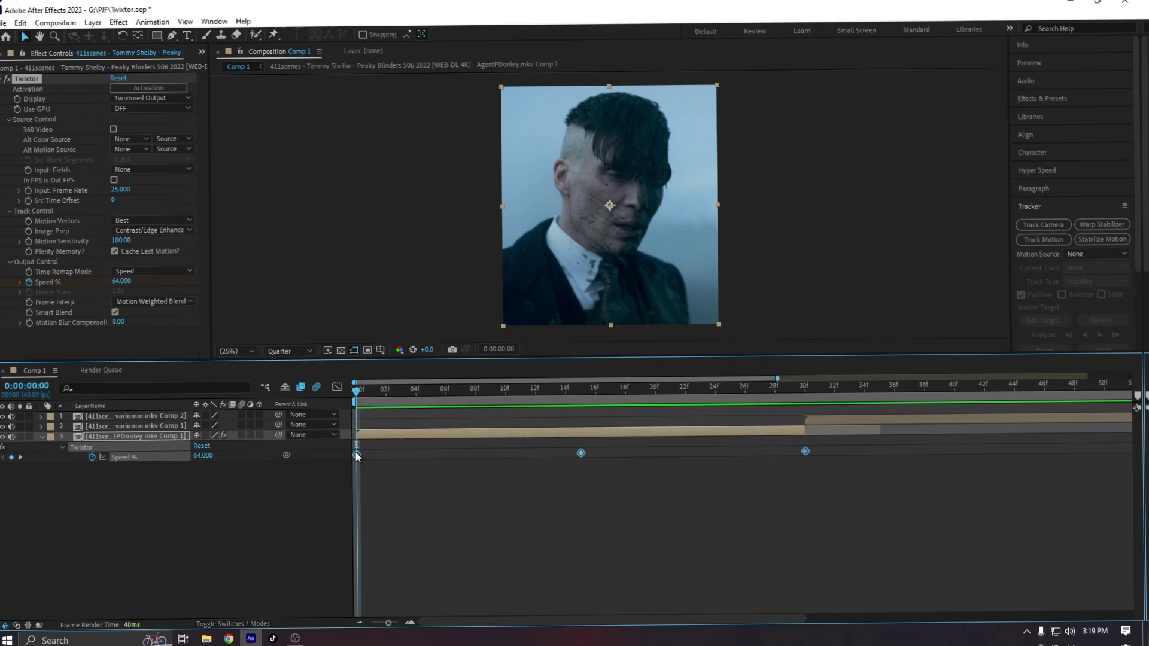
right_click(363, 452)
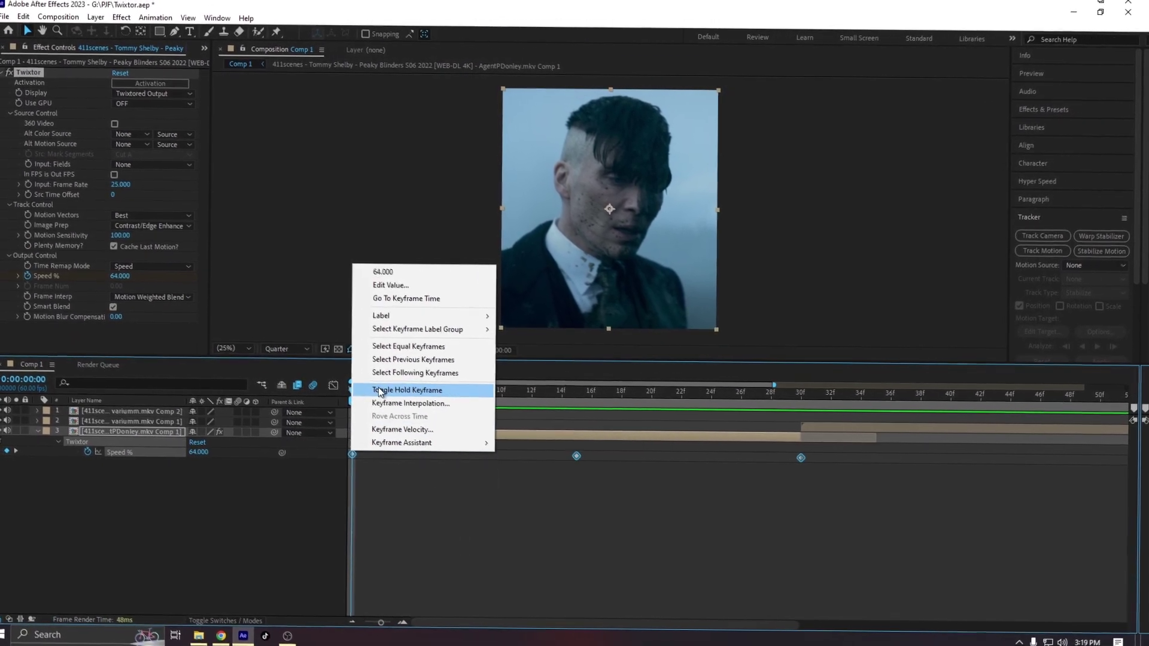
mouse_move(440, 444)
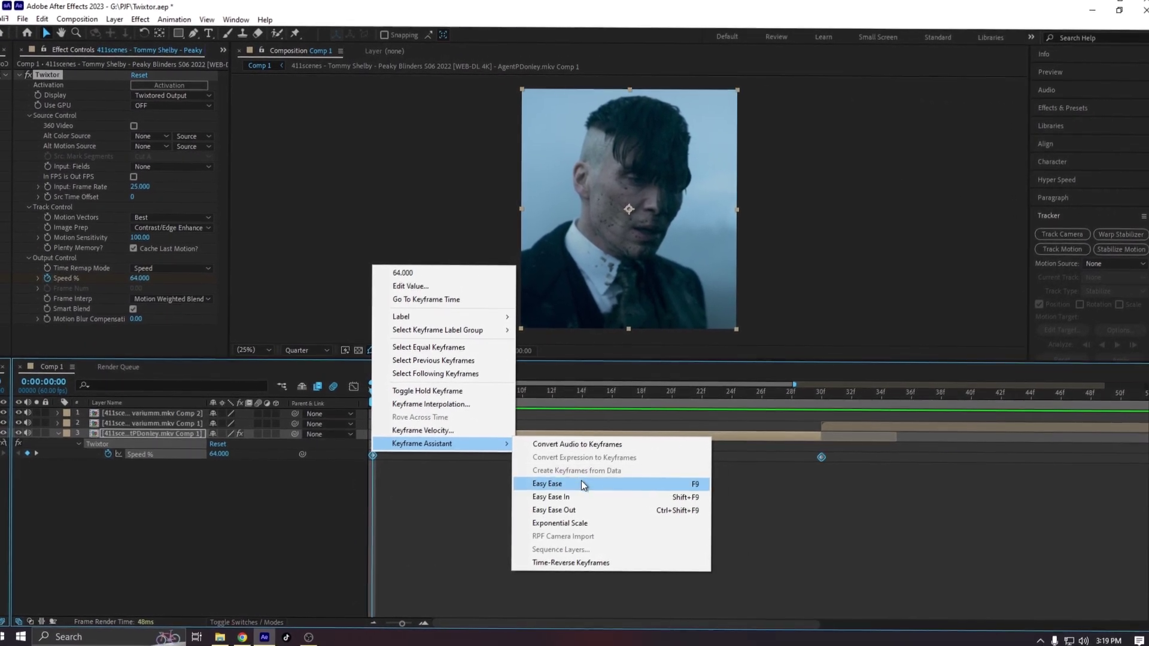
left_click(582, 483)
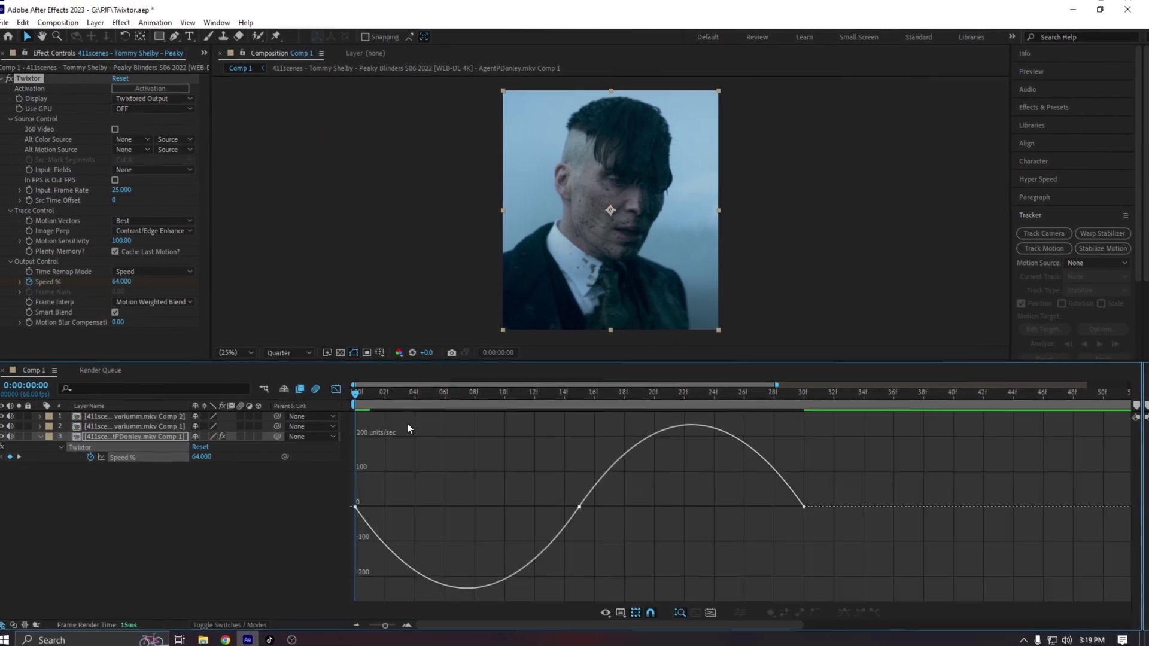
In the Speed value graph, sharpen the drop to about 25 and flatten the low stretch.
right_click(450, 446)
left_click(490, 320)
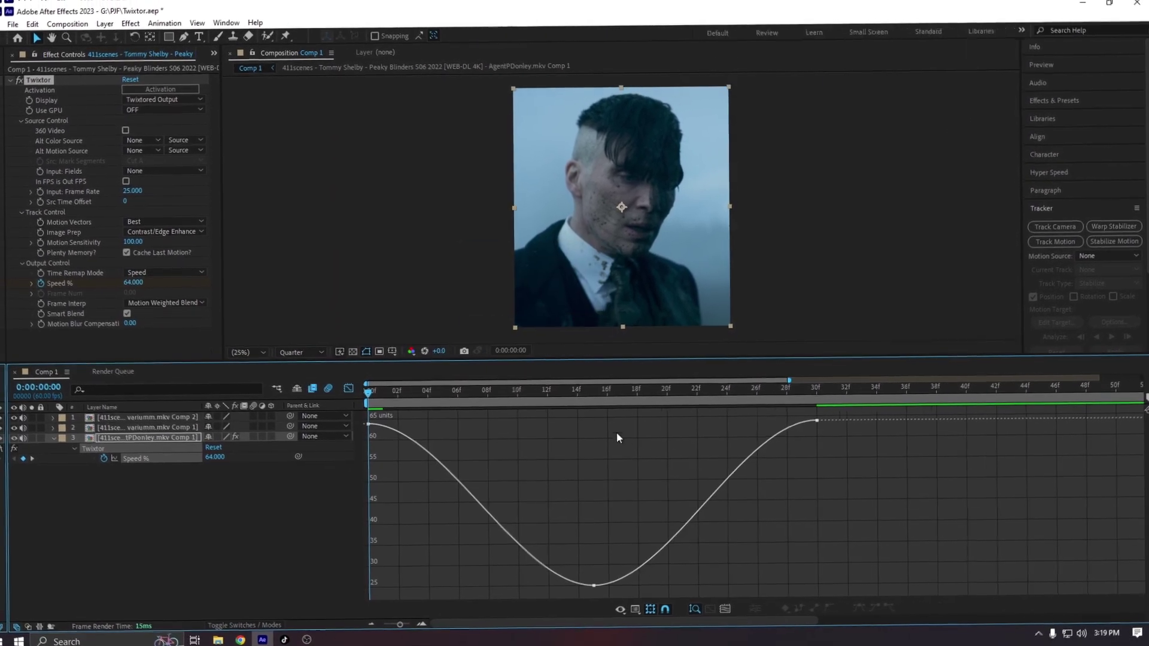
left_click_drag(362, 406, 602, 597)
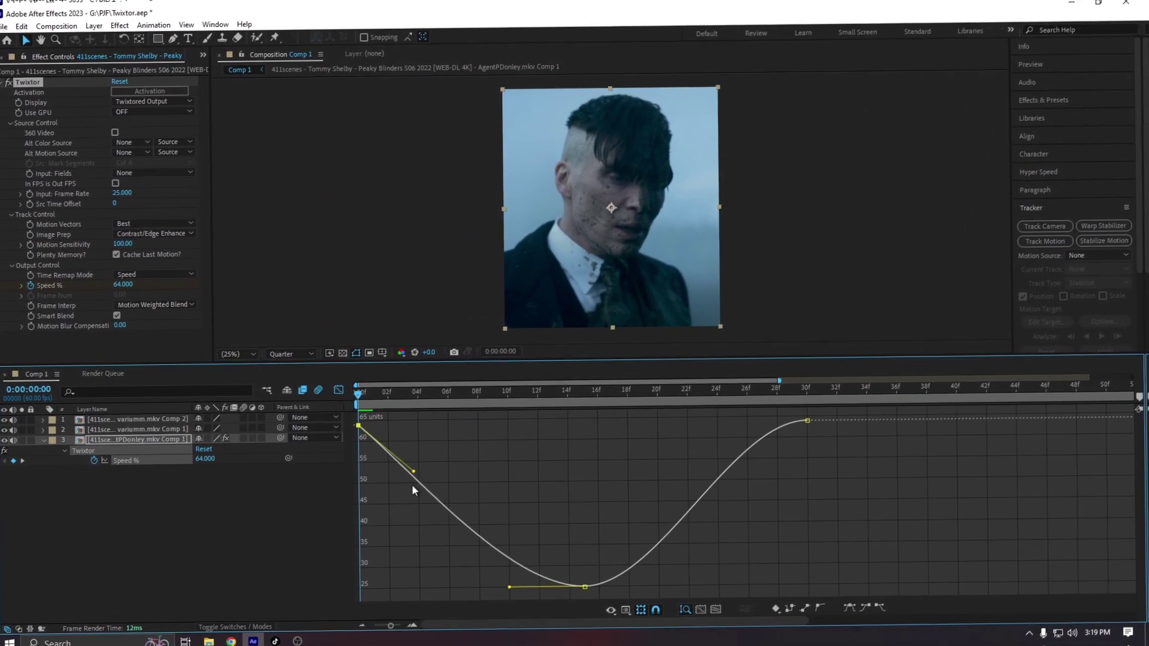
left_click_drag(353, 574, 340, 582)
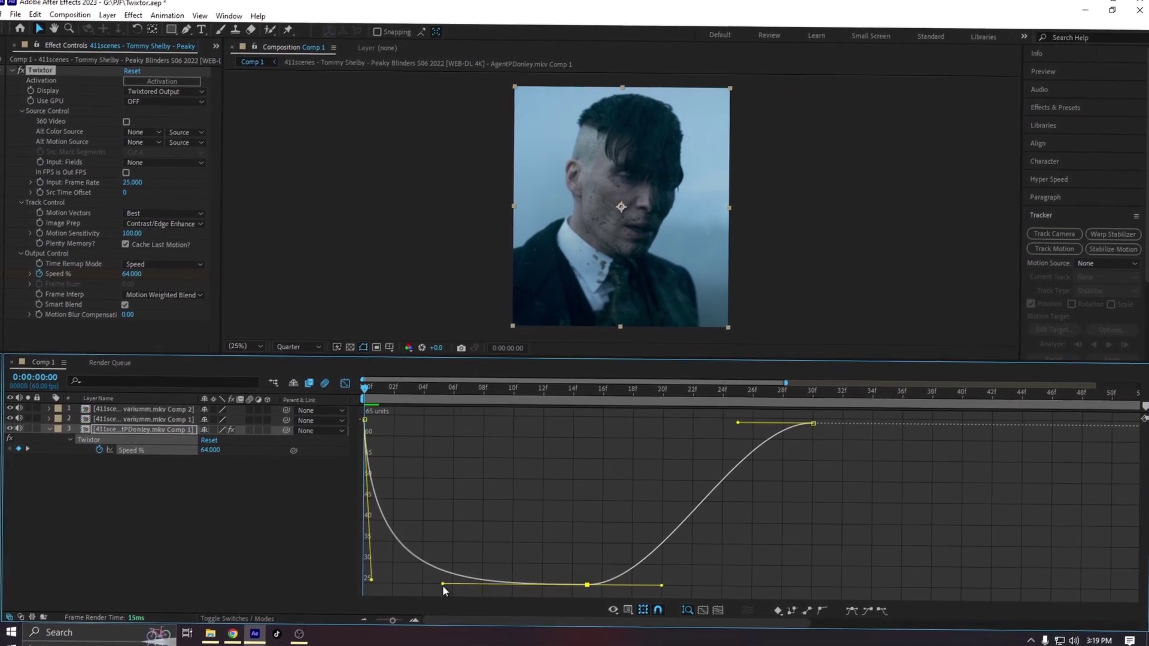
left_click_drag(443, 584, 356, 587)
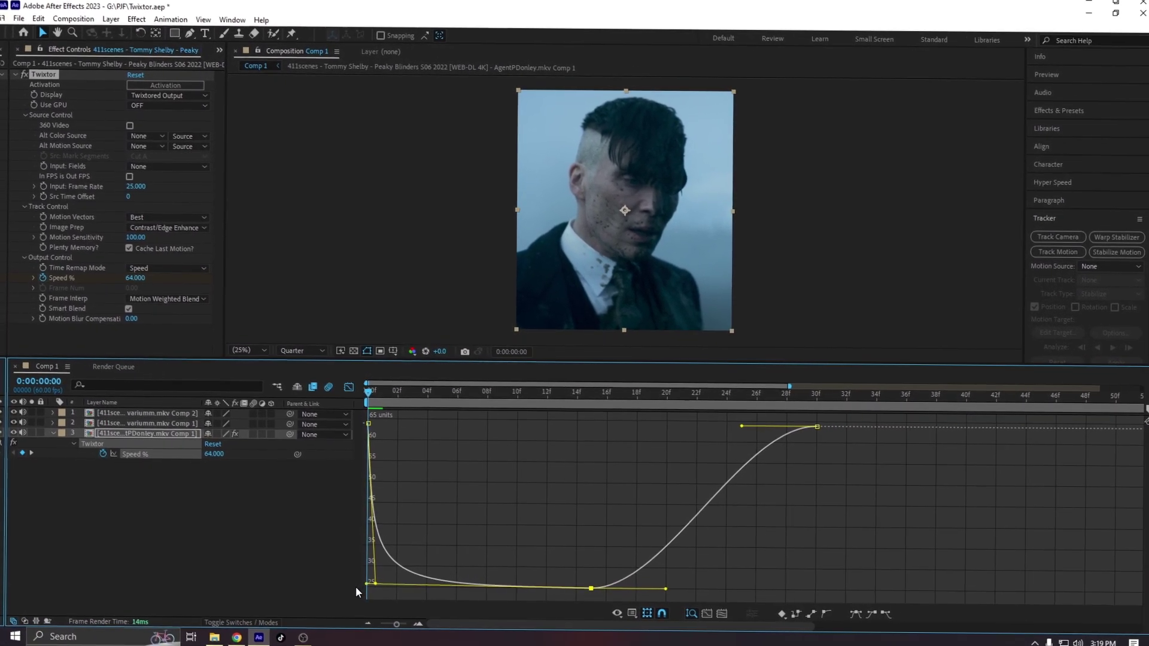
left_click(375, 579)
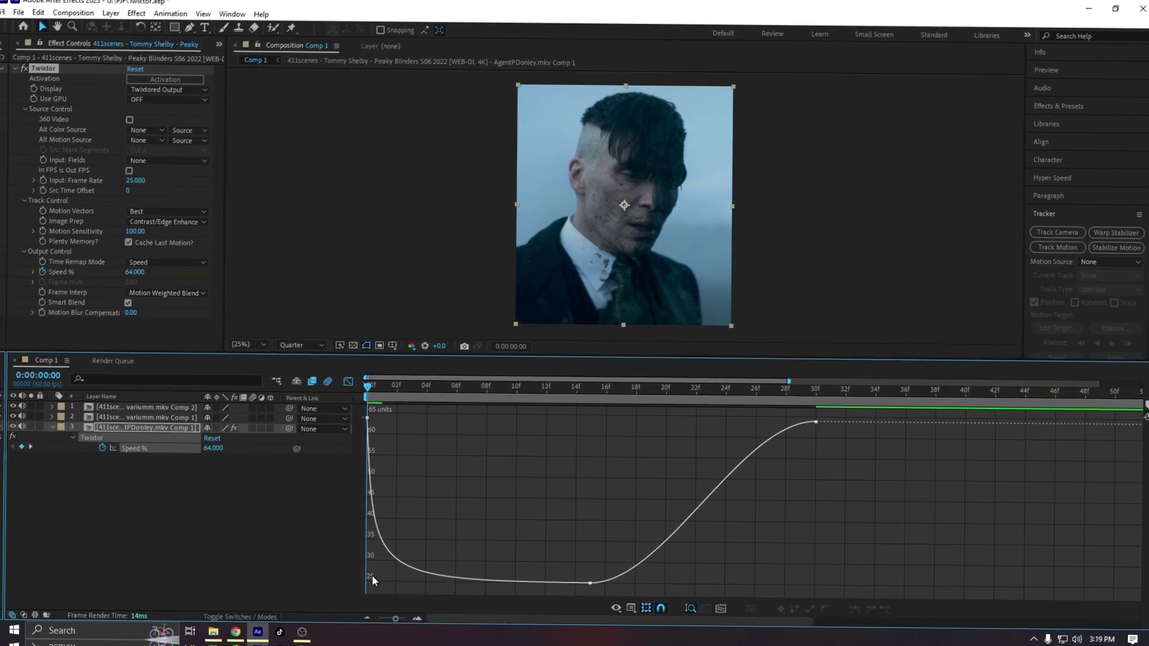
Make the rise back to 64 abrupt and preview the reshaped ramp.
left_click_drag(373, 580, 533, 518)
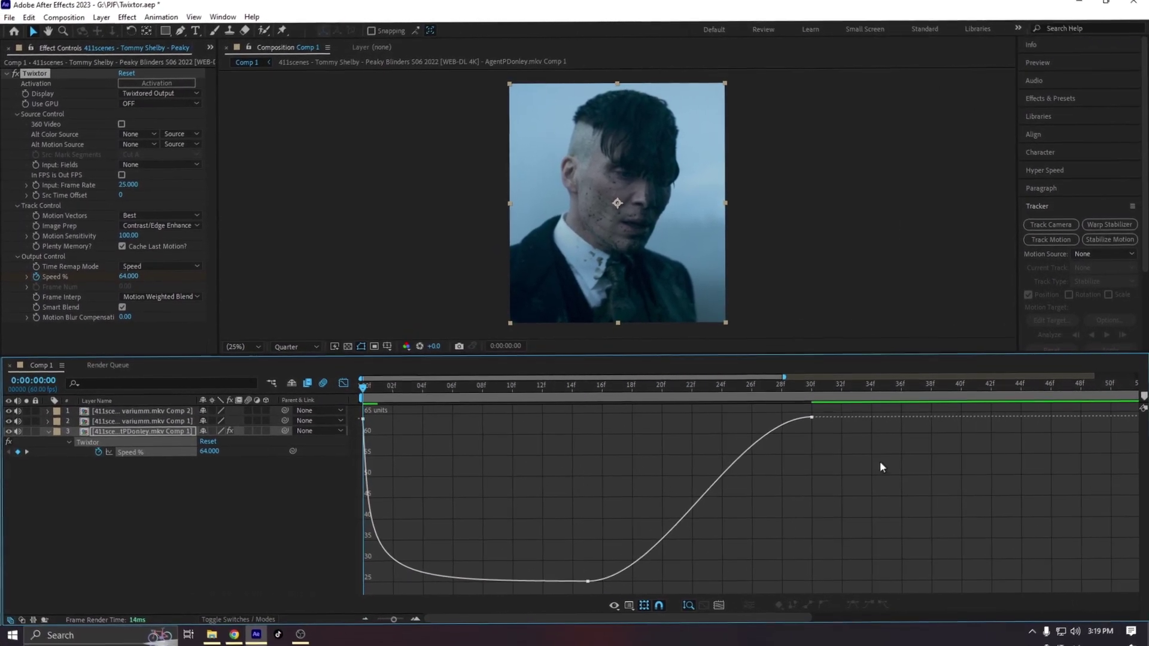
left_click(762, 448)
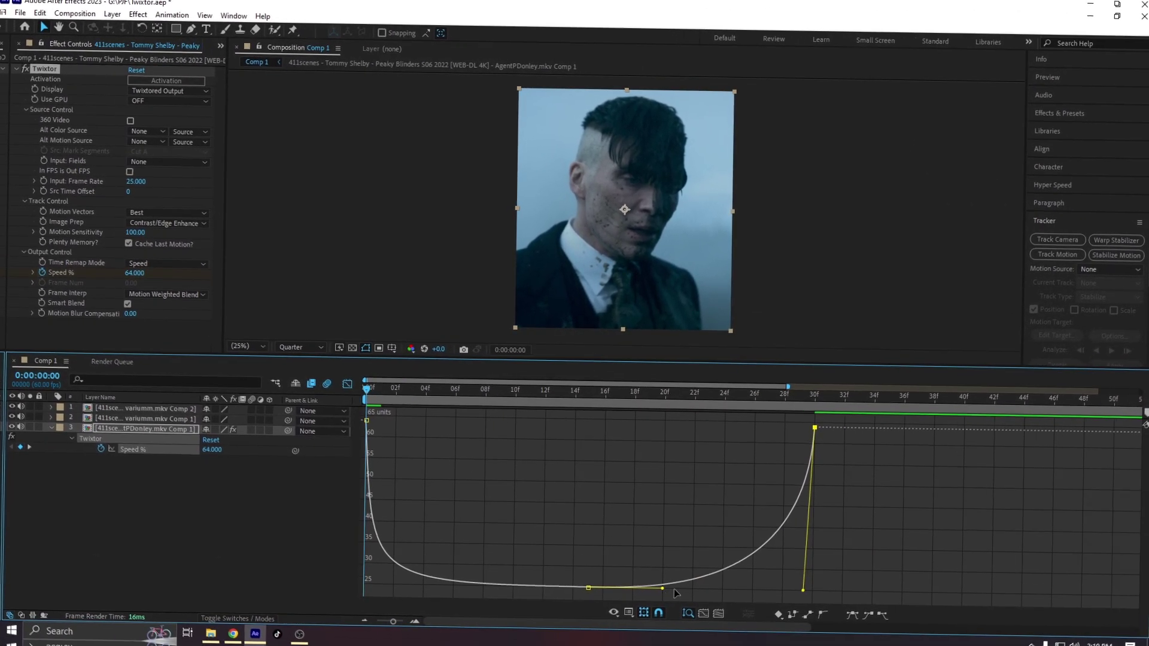
left_click_drag(674, 590, 799, 588)
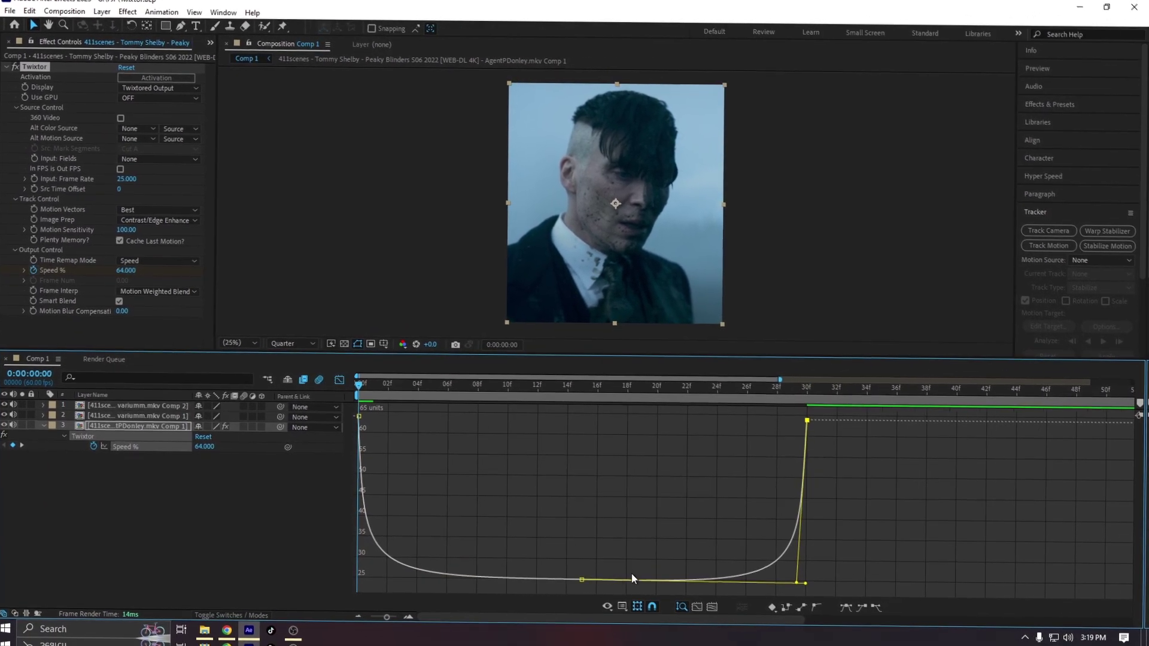
key("space")
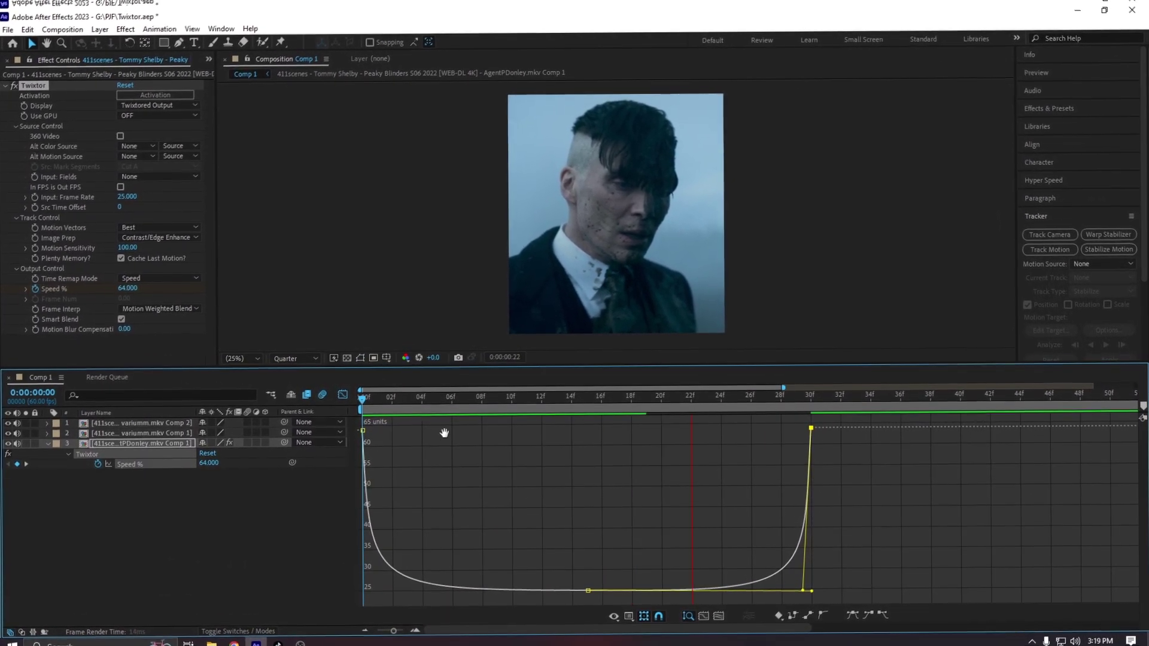
Leave the Graph Editor and reveal the American Psycho layer's keyframed Speed property.
left_click(343, 394)
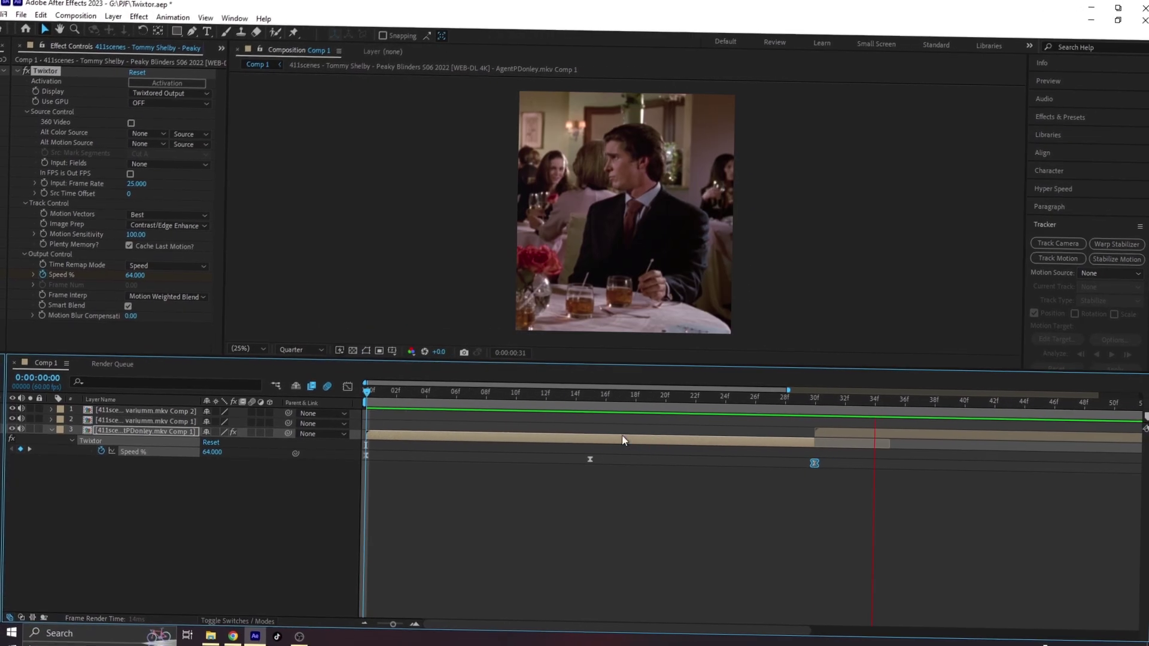
key("space")
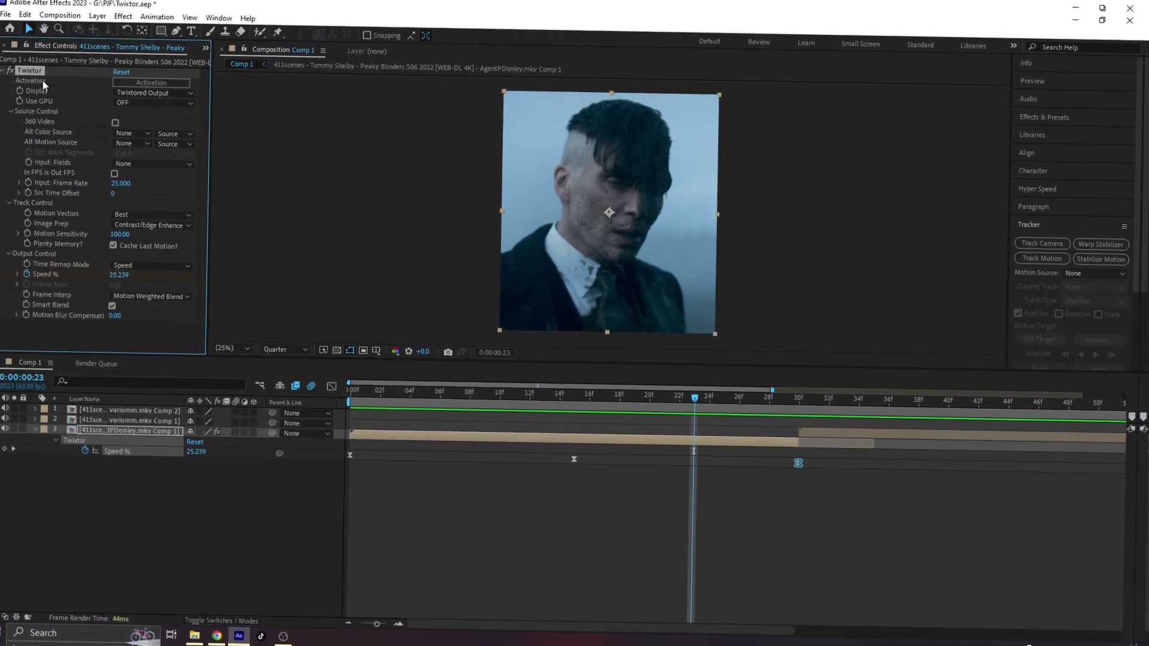
left_click(847, 424)
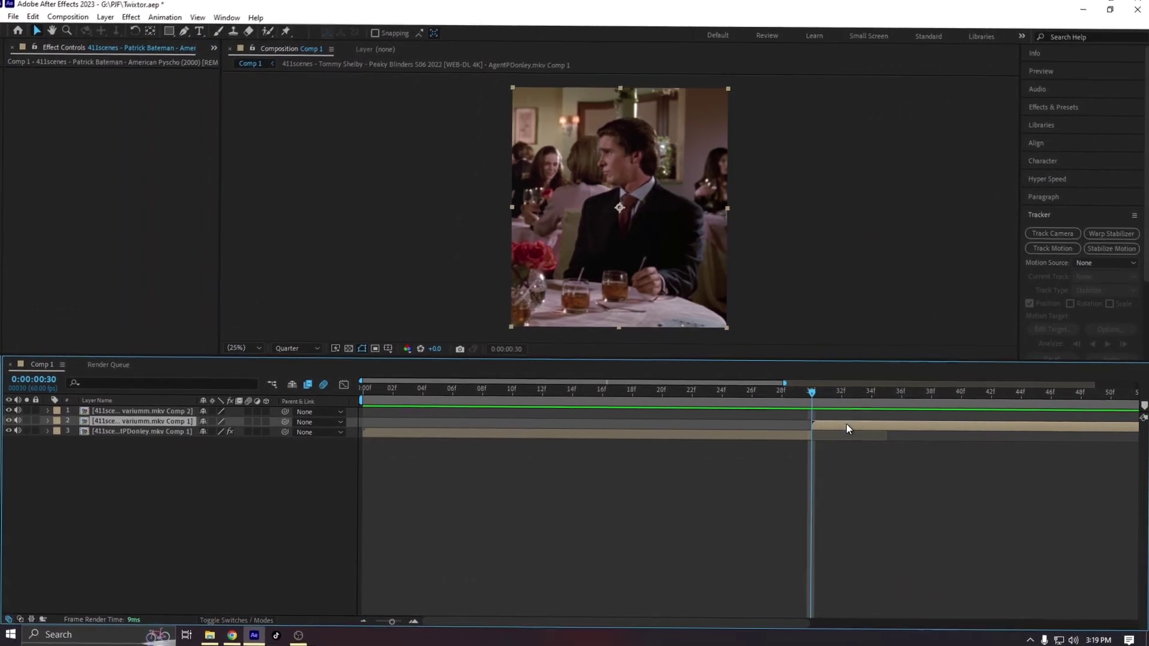
key("ctrl+v")
scroll(577, 476, "right", 5)
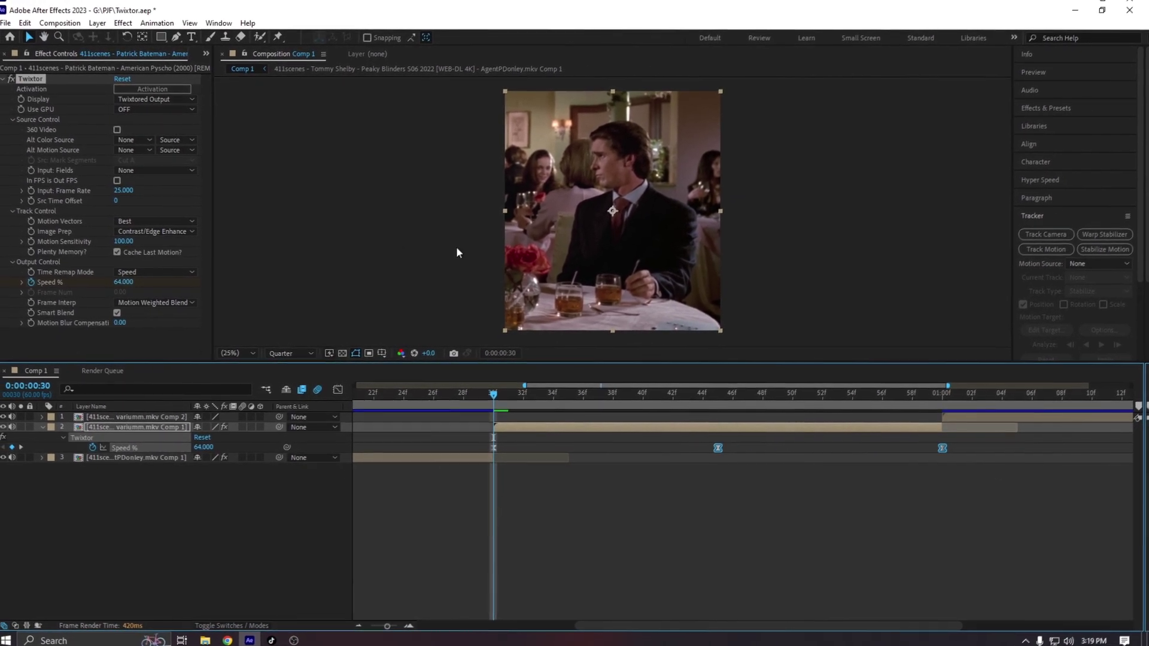
Check the American Psycho footage's frame rate, then begin editing Twixtor's input frame rate.
left_click(205, 54)
left_click(127, 79)
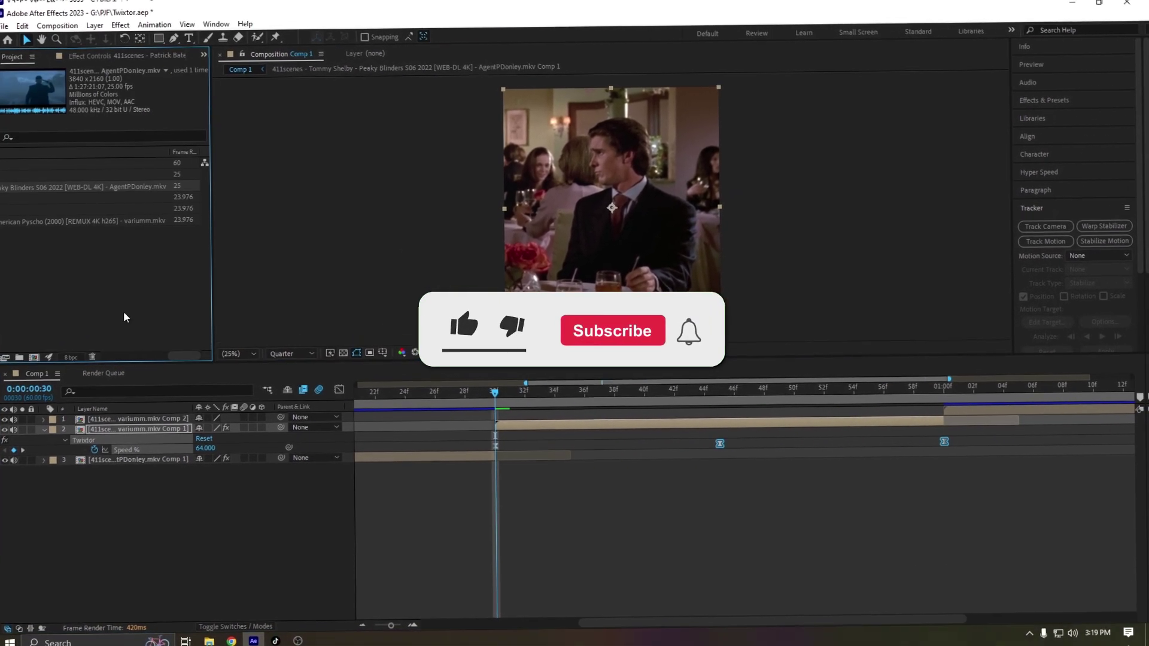
left_click(109, 220)
left_click_drag(193, 356, 175, 357)
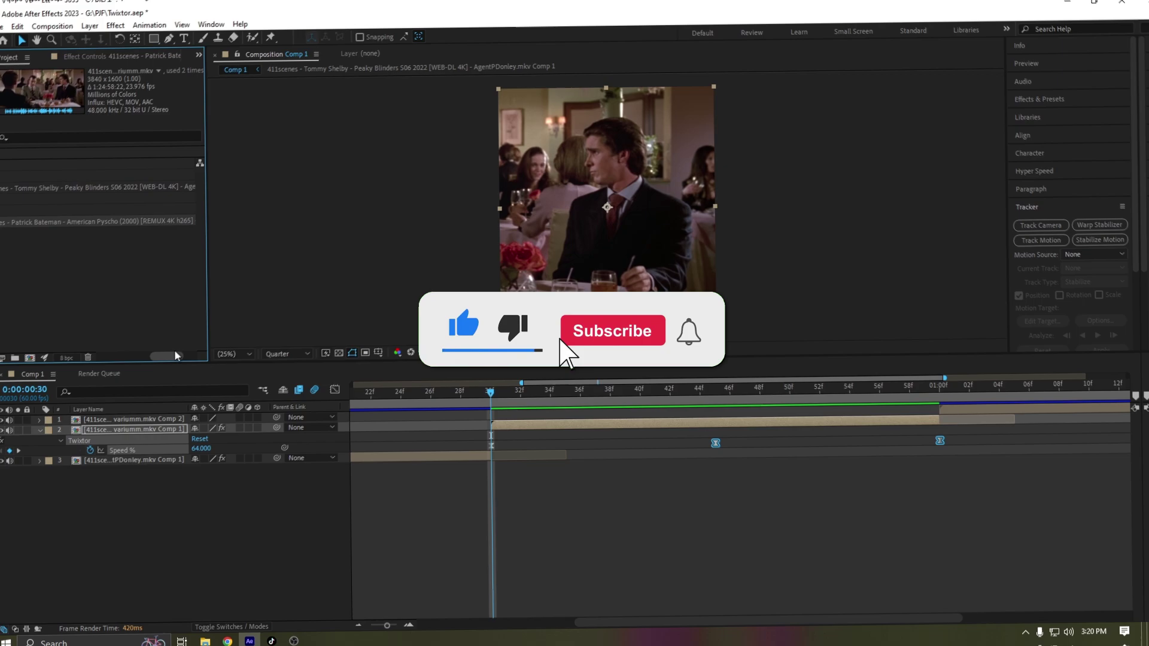
left_click(103, 55)
left_click(120, 194)
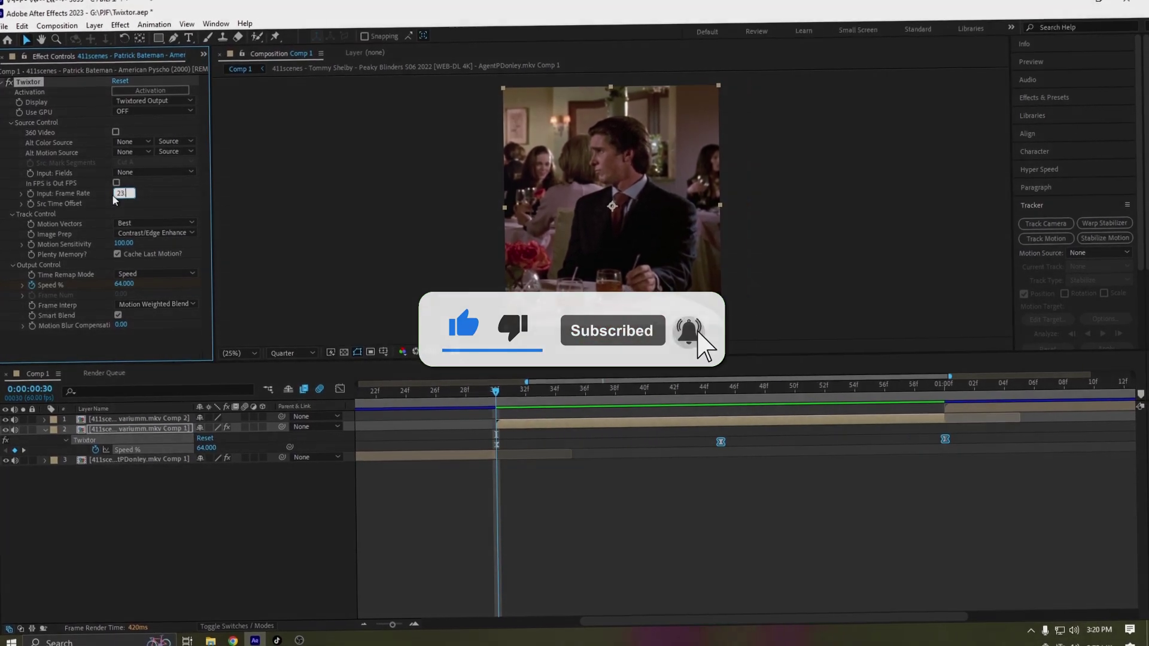